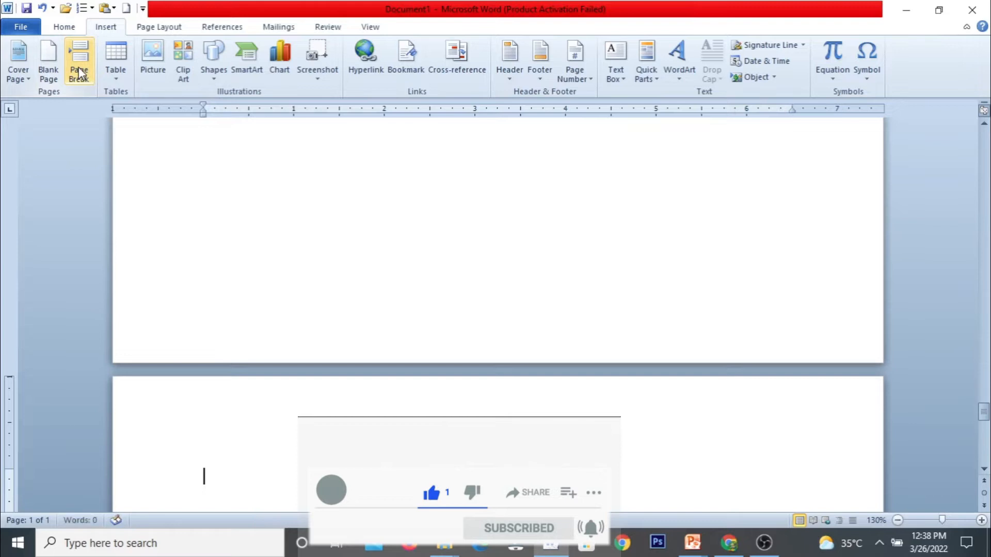
- Look through the document's blank pages and place the cursor at the start of the first page
scroll(237, 450, "up", 5)
scroll(236, 450, "down", 6)
scroll(236, 450, "up", 10)
scroll(246, 358, "up", 12)
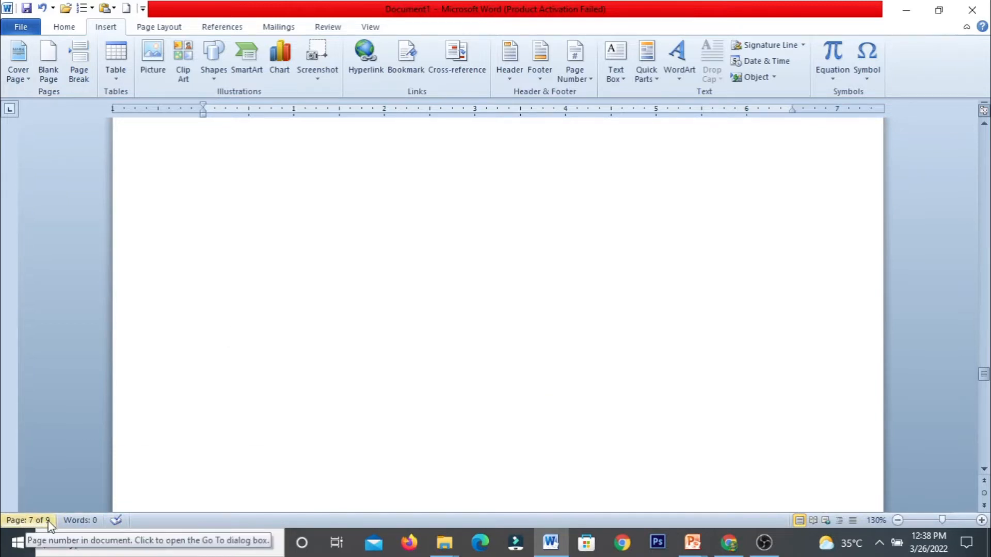
scroll(475, 320, "up", 3)
scroll(475, 320, "up", 20)
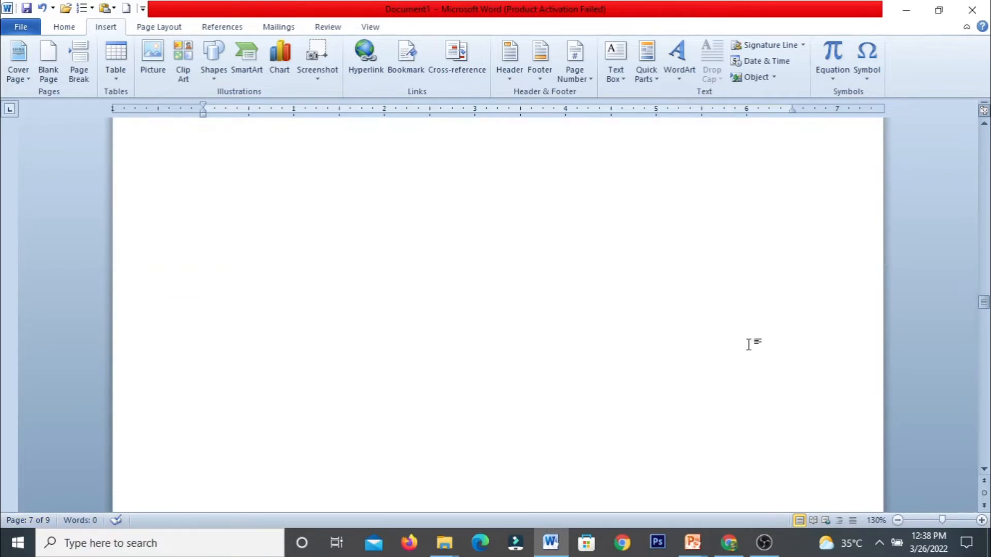
left_click_drag(983, 305, 980, 119)
left_click(250, 213)
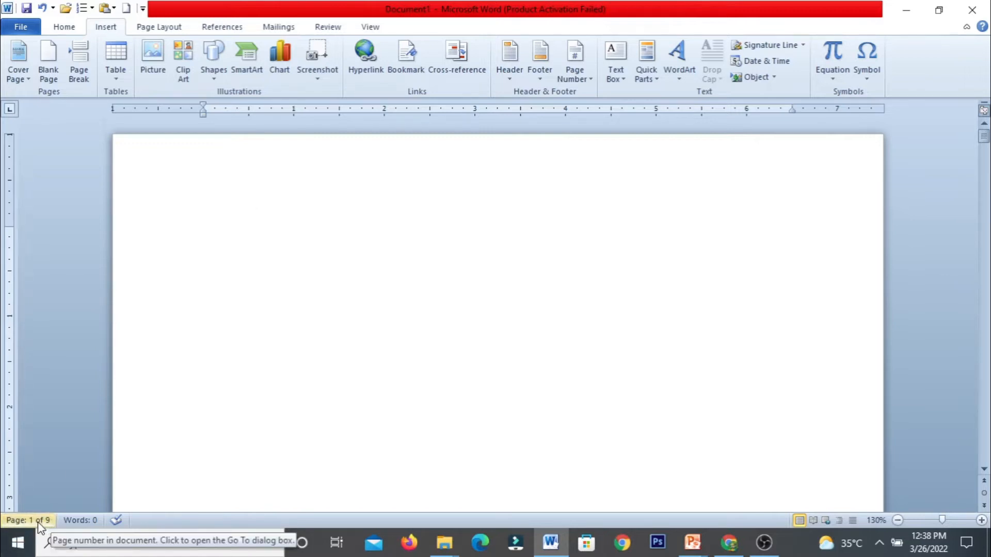
- Insert a Blank-style header reading "My Creative Classes" and return to the document body
left_click(509, 76)
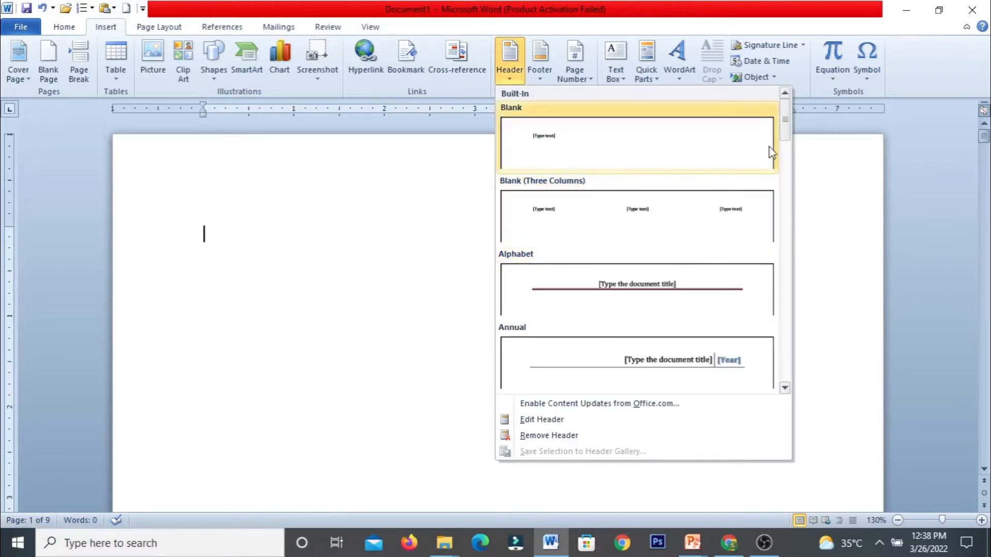
mouse_move(784, 134)
left_mouse_down()
mouse_move(781, 227)
mouse_move(789, 129)
left_mouse_up()
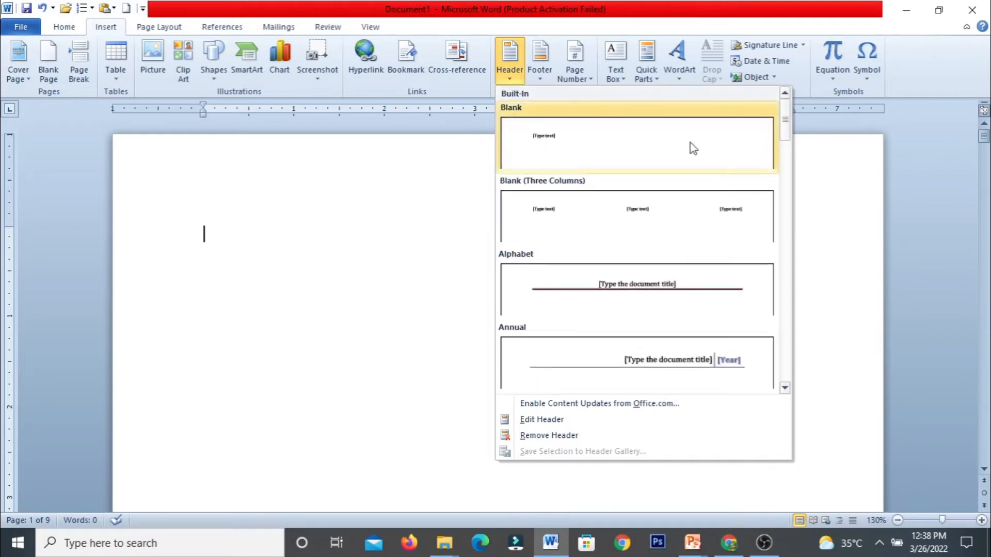
left_click(566, 150)
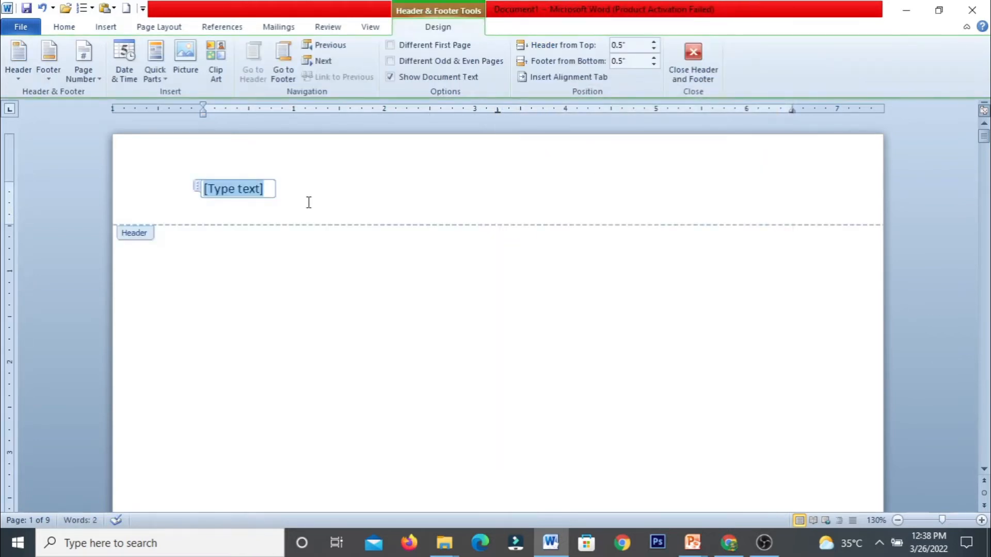
type("My Creative")
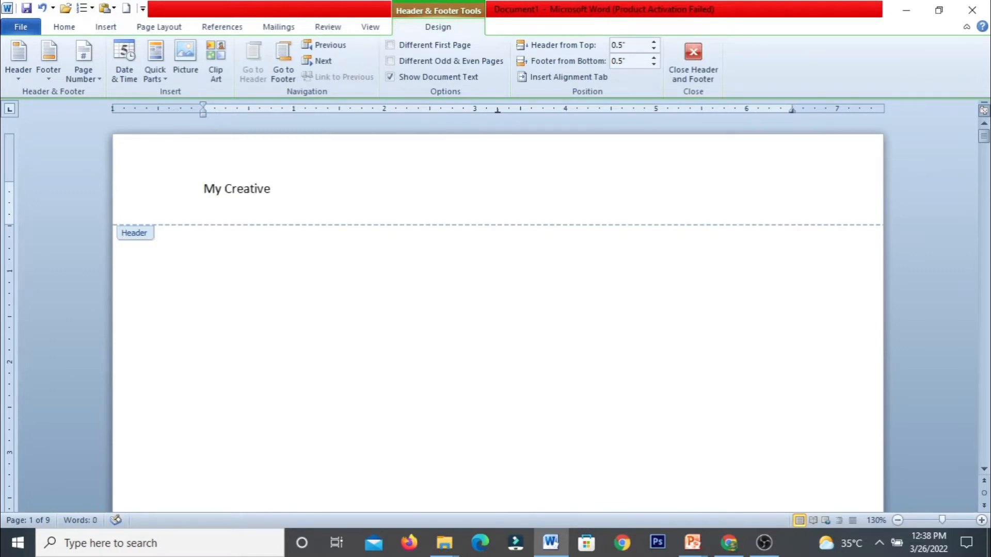
type(" Classes")
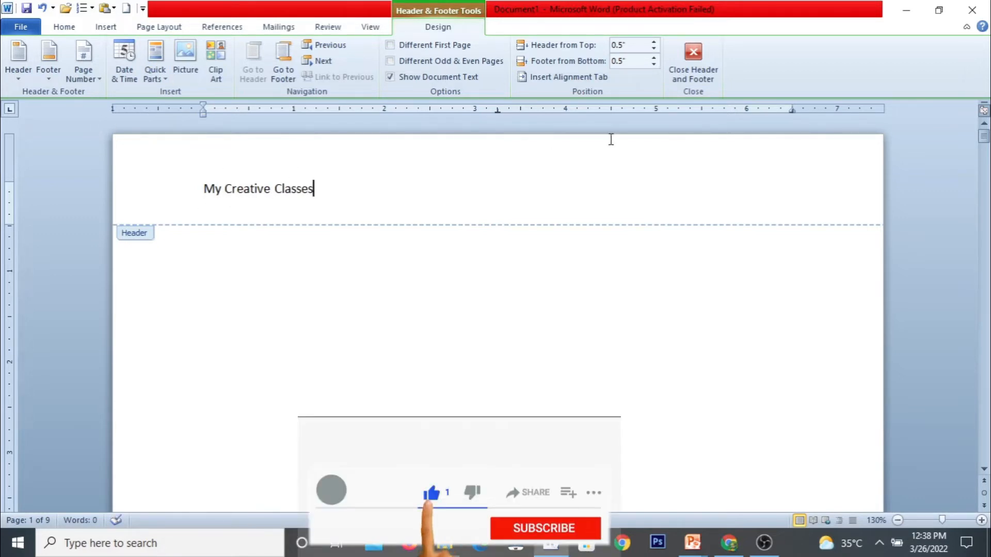
left_click(694, 57)
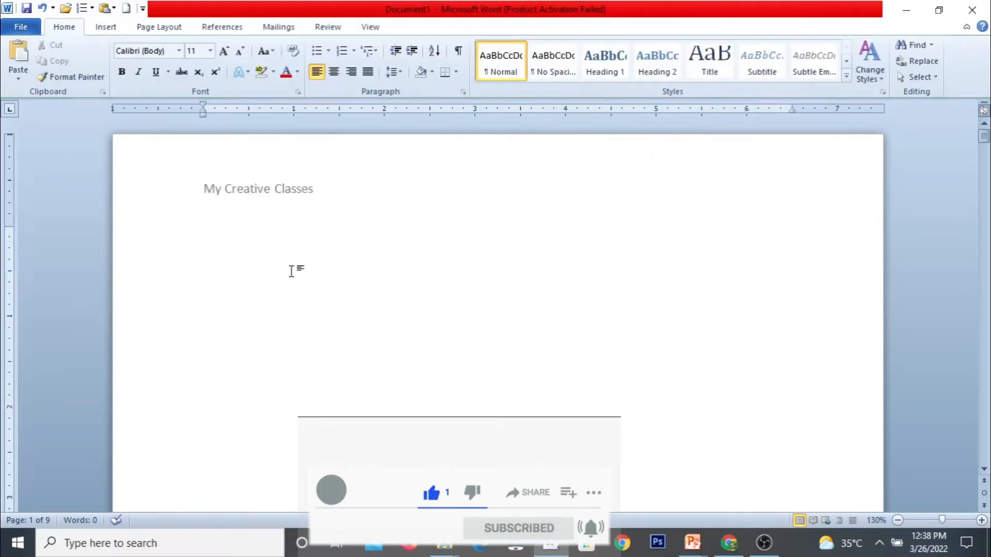
scroll(290, 270, "down", 8)
scroll(290, 269, "down", 10)
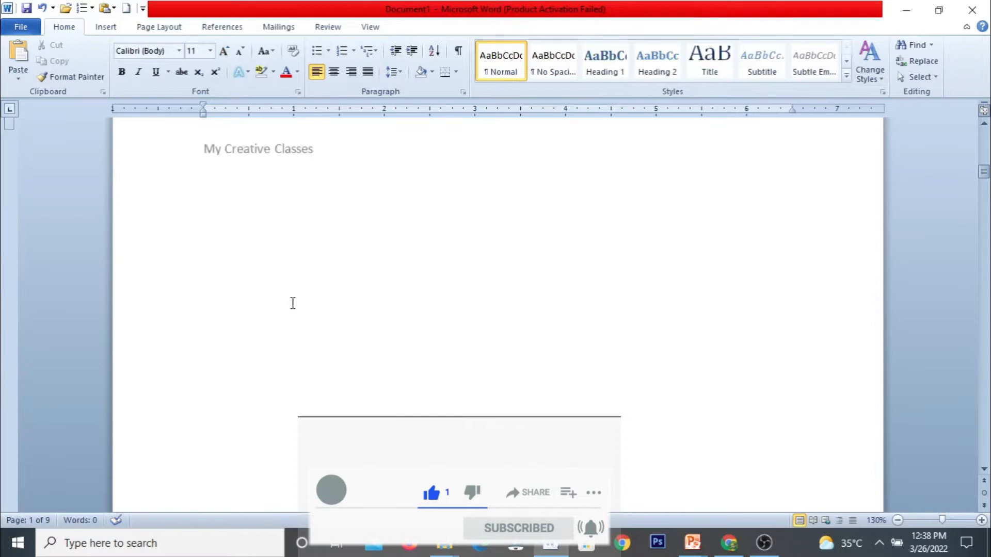
scroll(292, 304, "down", 15)
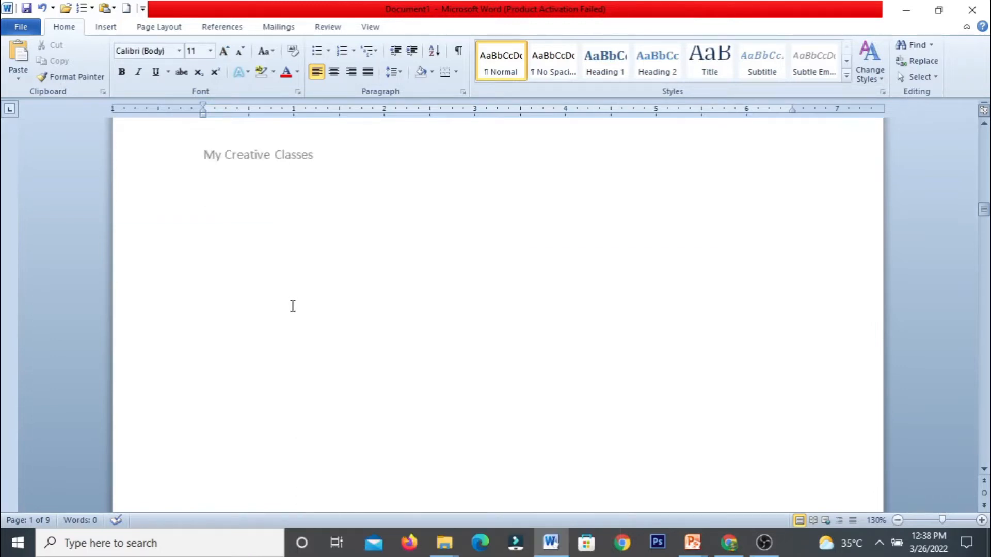
scroll(293, 306, "up", 20)
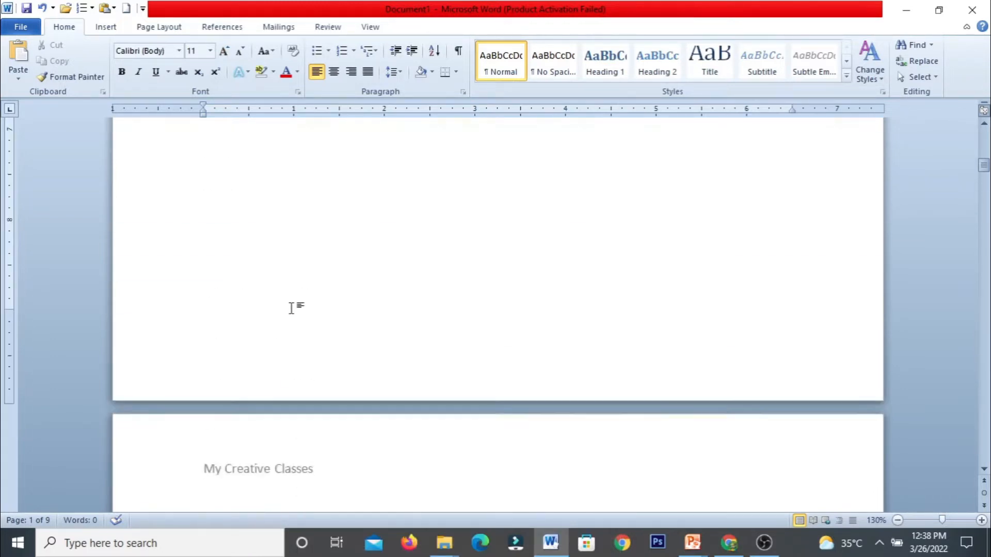
scroll(292, 308, "up", 5)
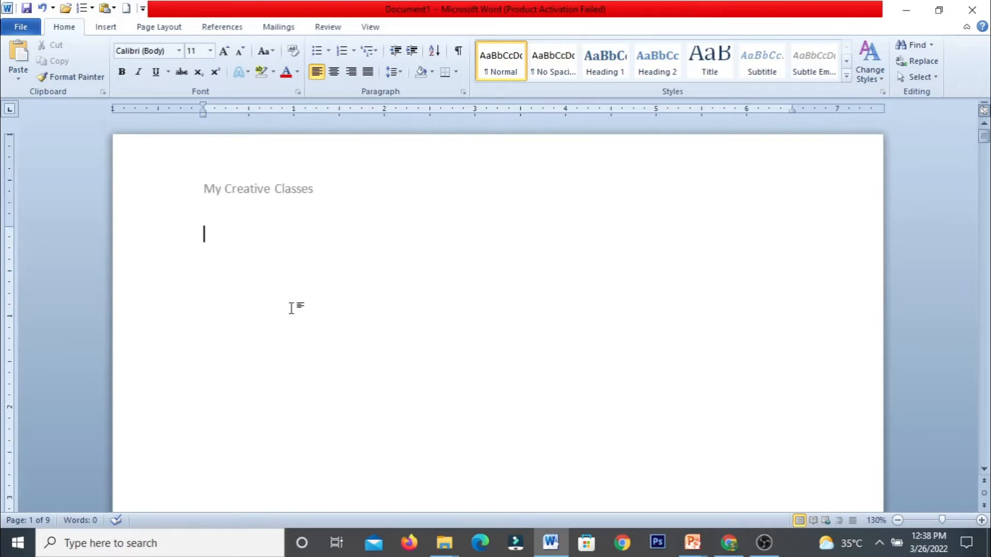
left_click(108, 31)
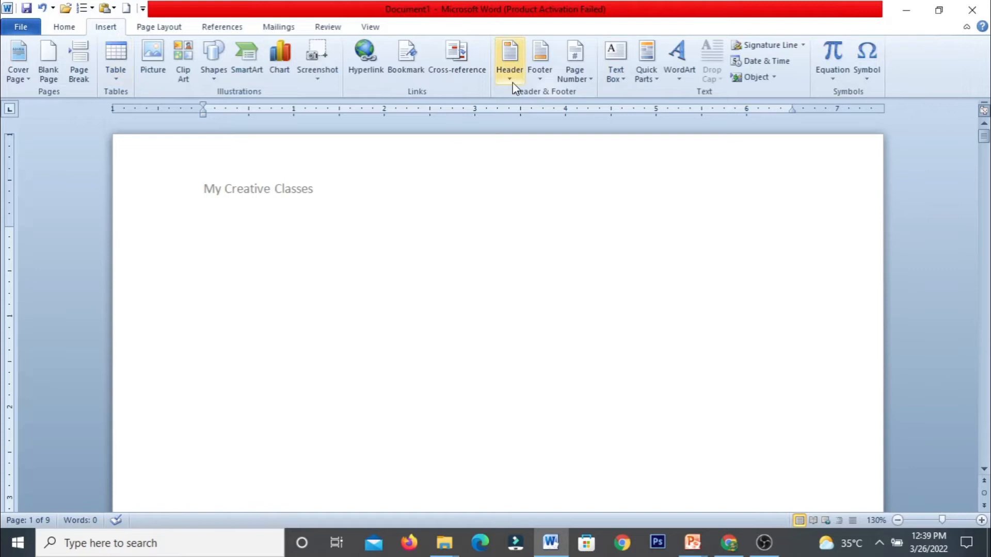
left_click(540, 83)
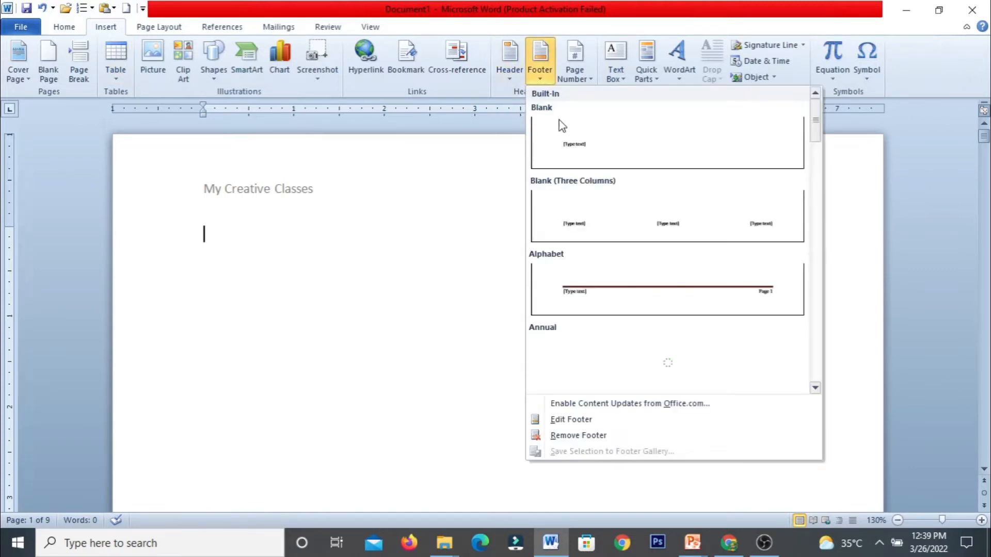
scroll(612, 256, "down", 5)
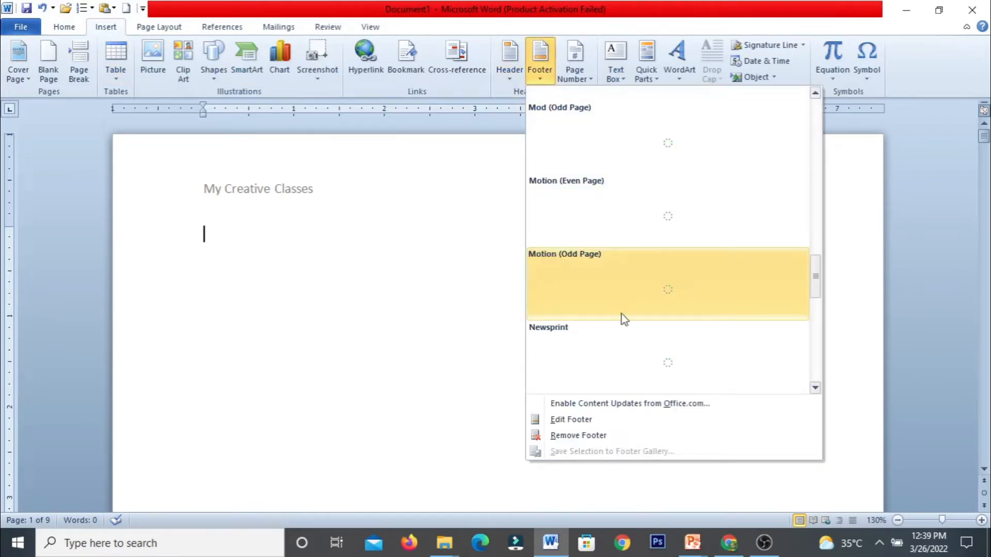
scroll(630, 336, "up", 6)
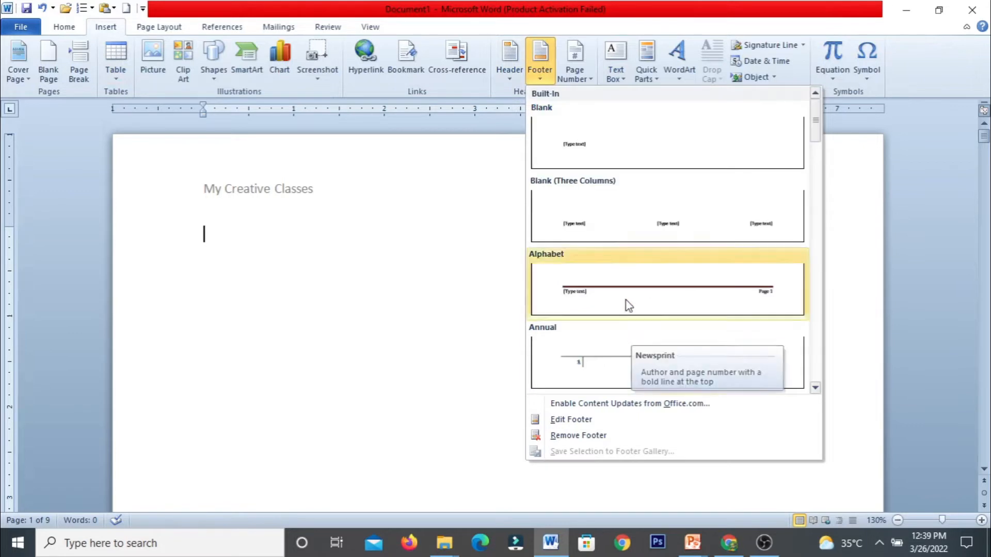
left_click(580, 146)
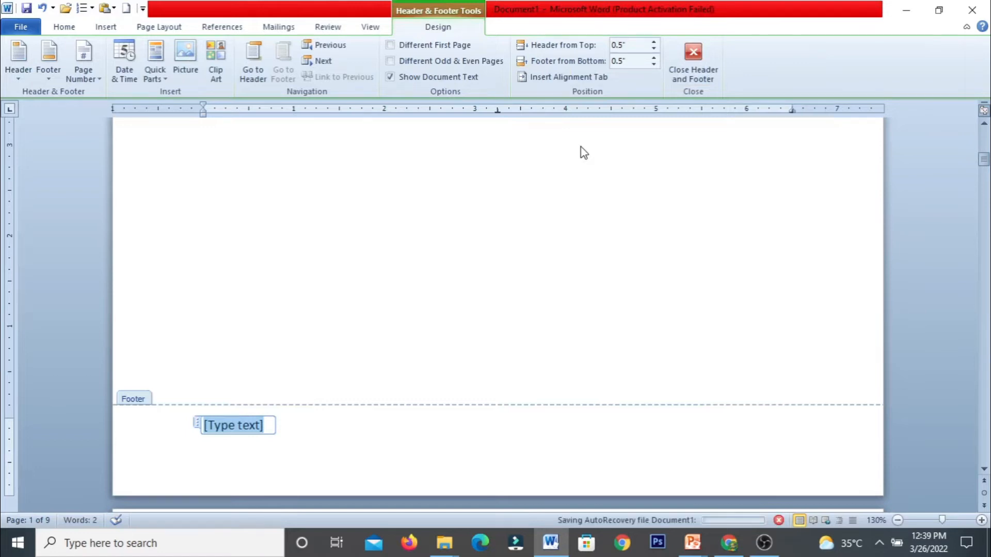
type("www.mycreativecourse.com")
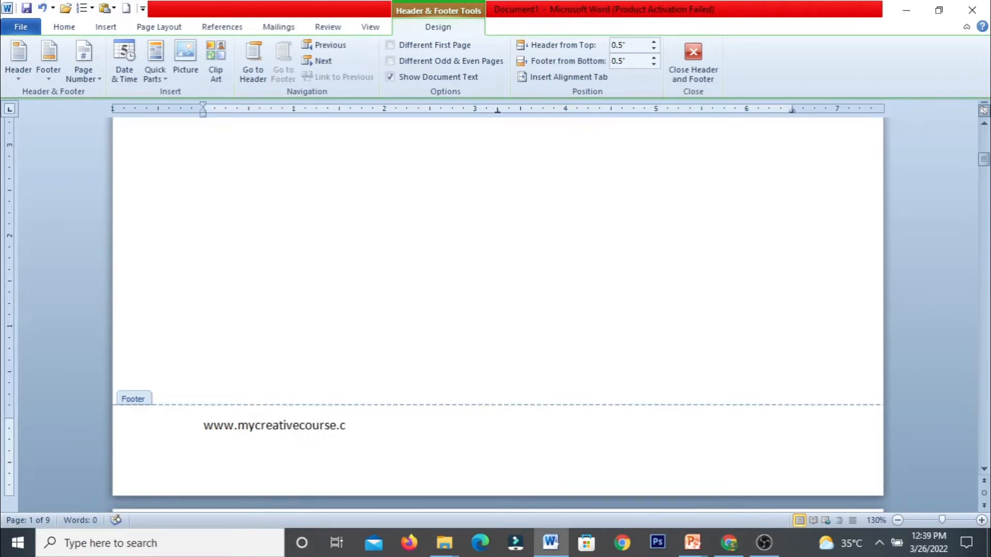
left_click(682, 67)
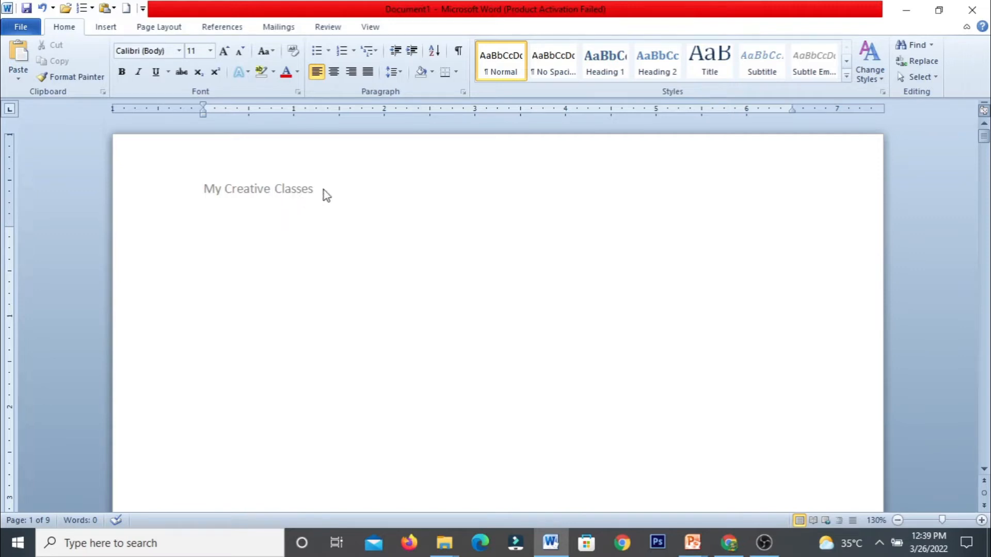
- Check the header and footer text across the document's pages
scroll(326, 194, "down", 10)
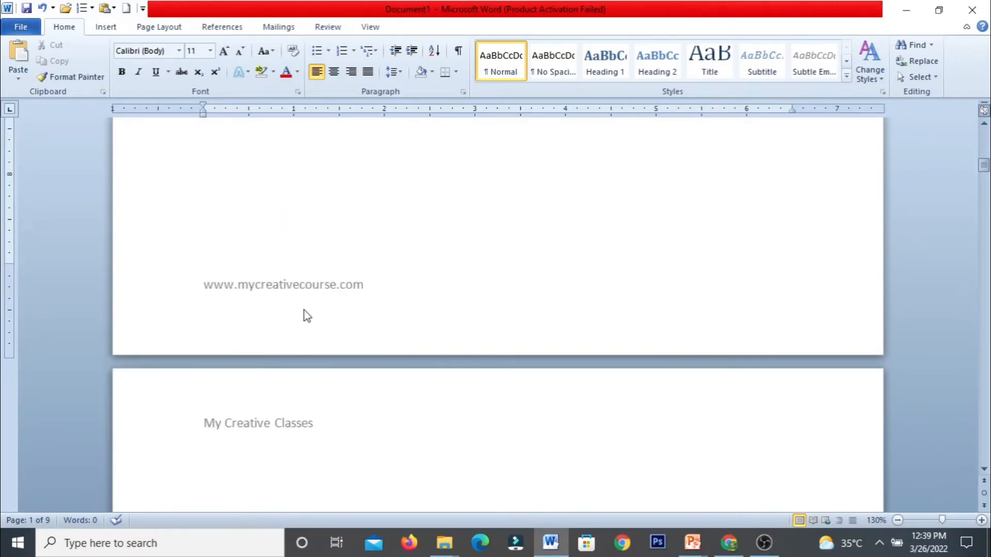
scroll(304, 310, "down", 5)
scroll(305, 312, "down", 5)
scroll(304, 315, "up", 8)
scroll(303, 317, "down", 10)
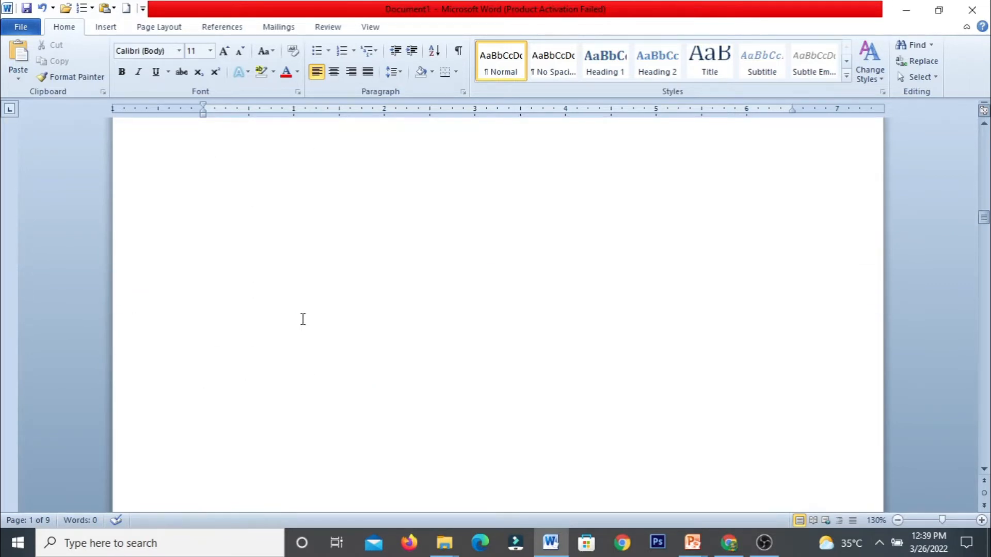
scroll(301, 325, "up", 5)
scroll(300, 326, "down", 5)
scroll(298, 330, "up", 5)
scroll(298, 330, "down", 5)
scroll(297, 331, "up", 10)
scroll(297, 330, "up", 15)
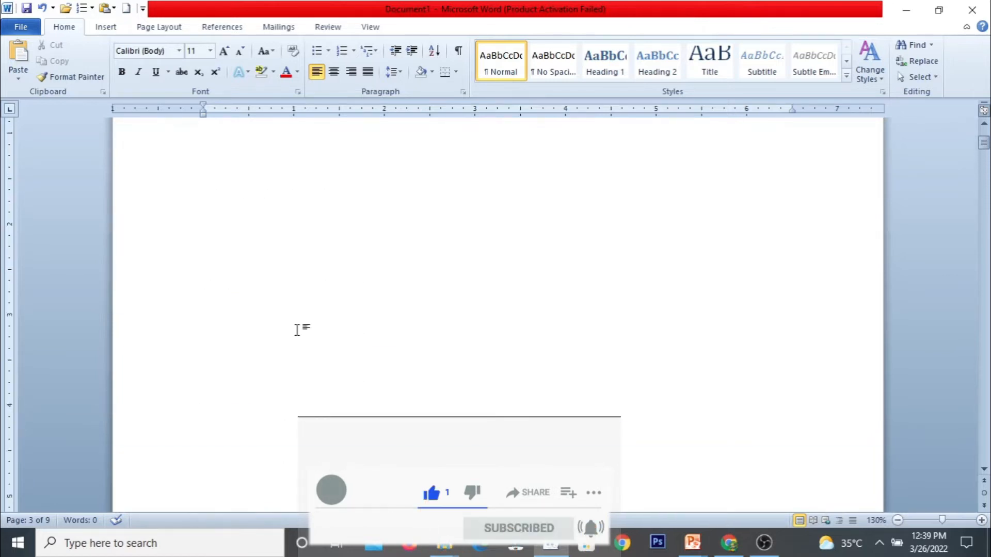
- Reopen the header and add the date on a new line below its text, in the "Saturday, March 26, 2022" format
double_click(327, 178)
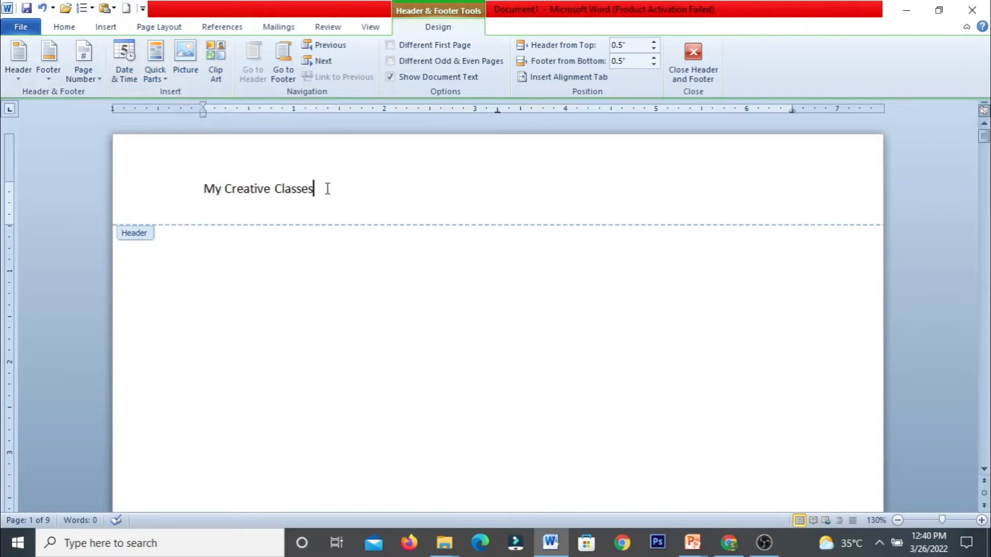
key("Return")
left_click(124, 58)
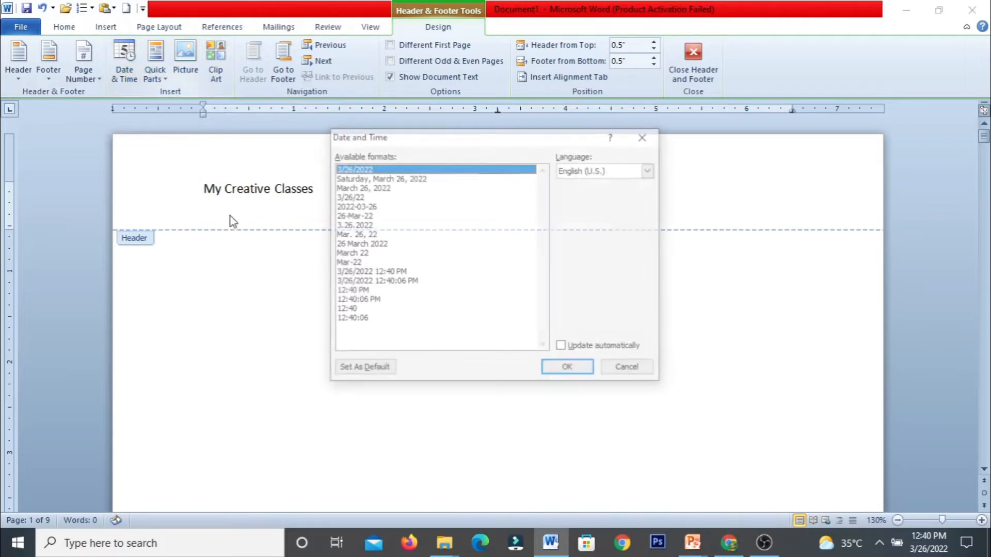
left_click(372, 273)
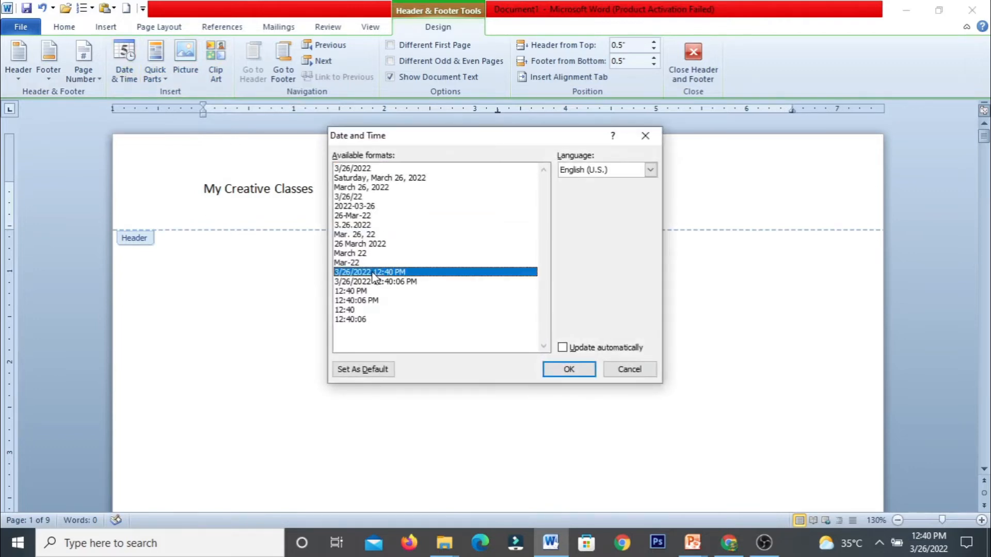
left_click(372, 244)
left_click(375, 179)
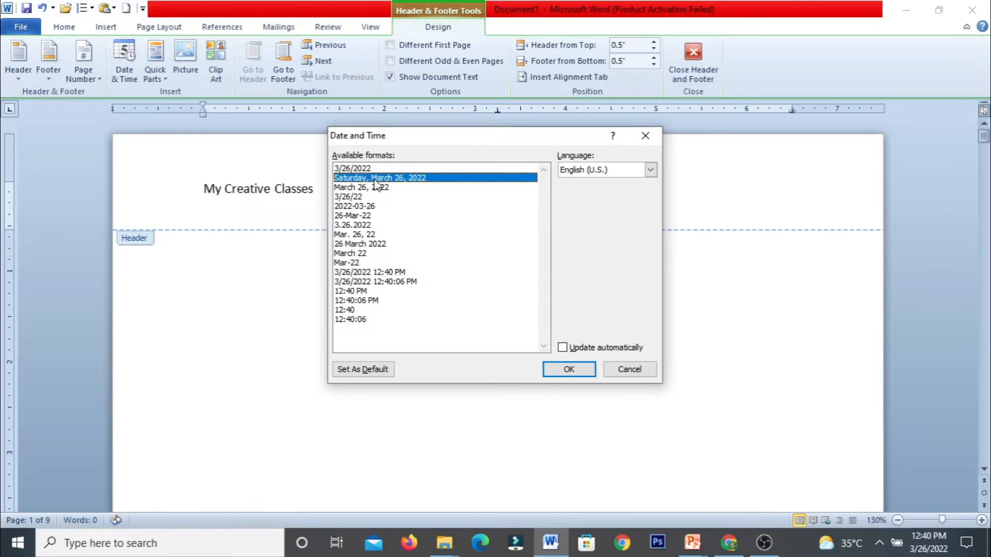
left_click(567, 370)
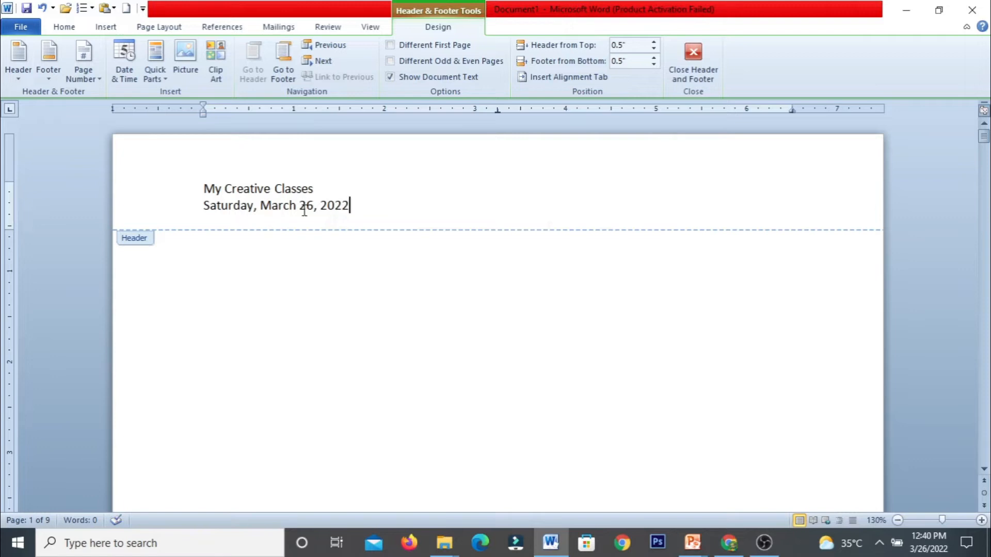
- Search the clip art for COMPUTER and insert the woman-at-a-computer picture in the footer before the web address
scroll(305, 217, "down", 10)
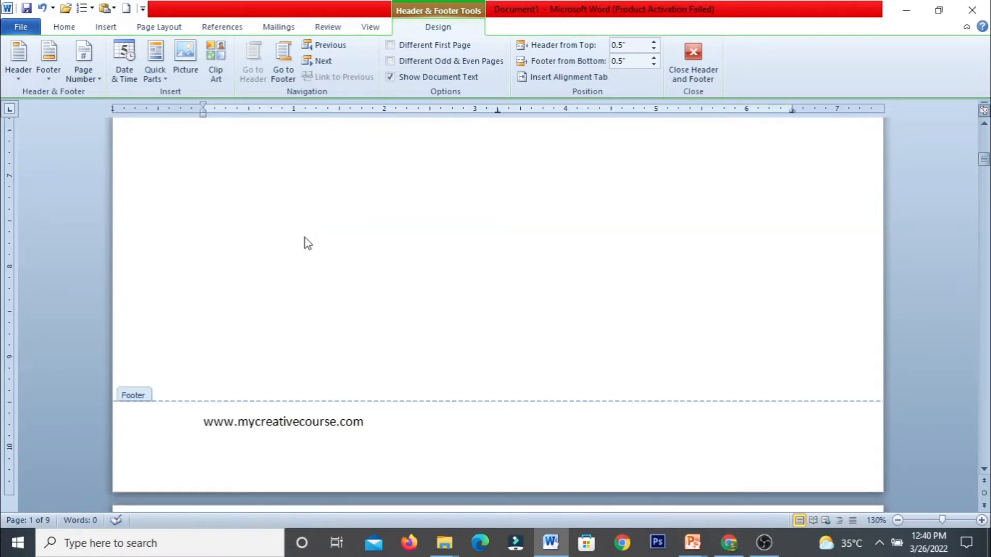
scroll(304, 243, "down", 3)
scroll(304, 244, "up", 12)
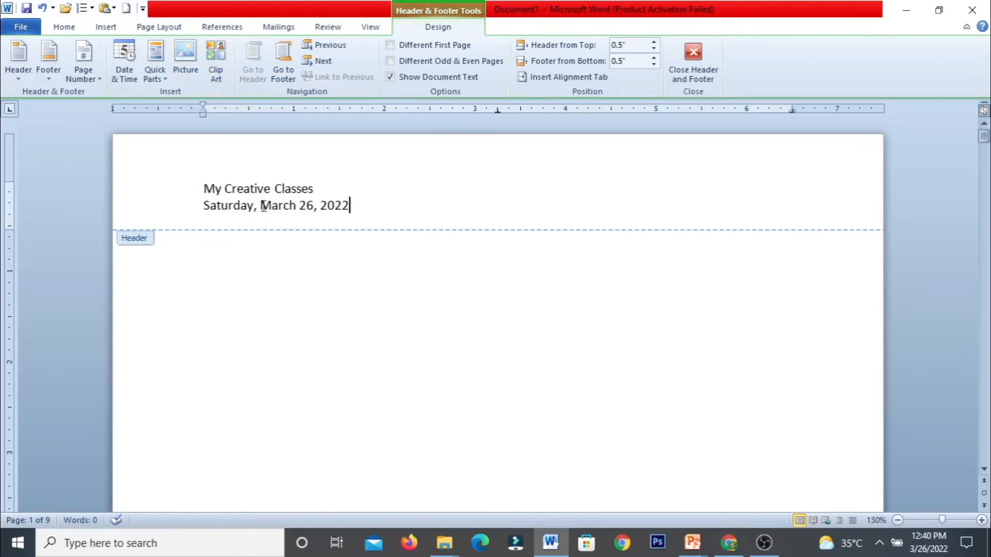
left_click(287, 70)
left_click(220, 69)
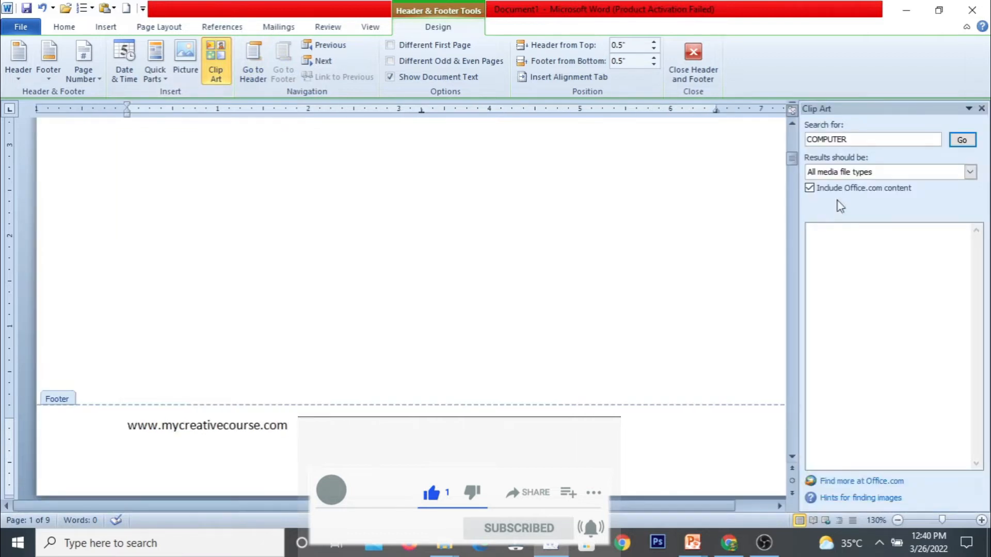
left_click(959, 144)
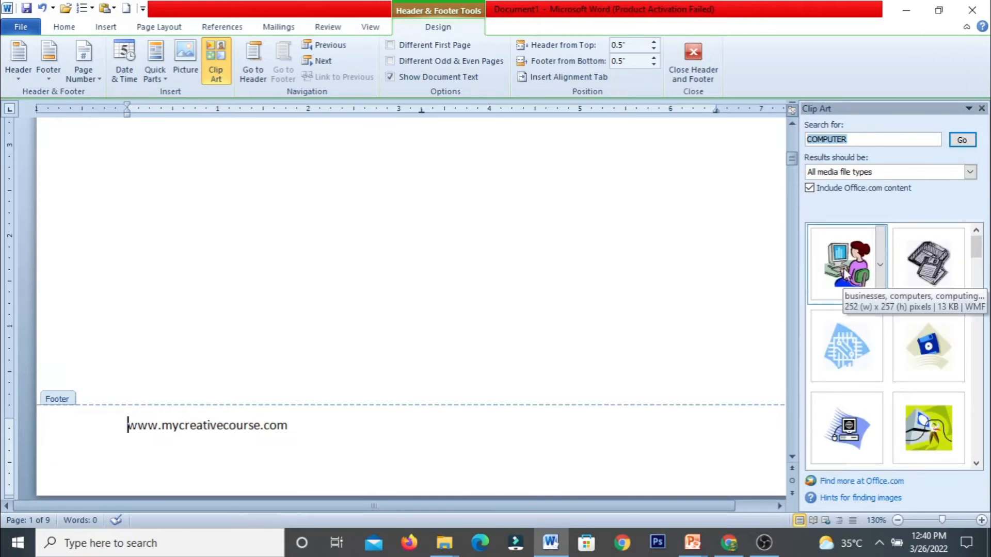
left_click(844, 274)
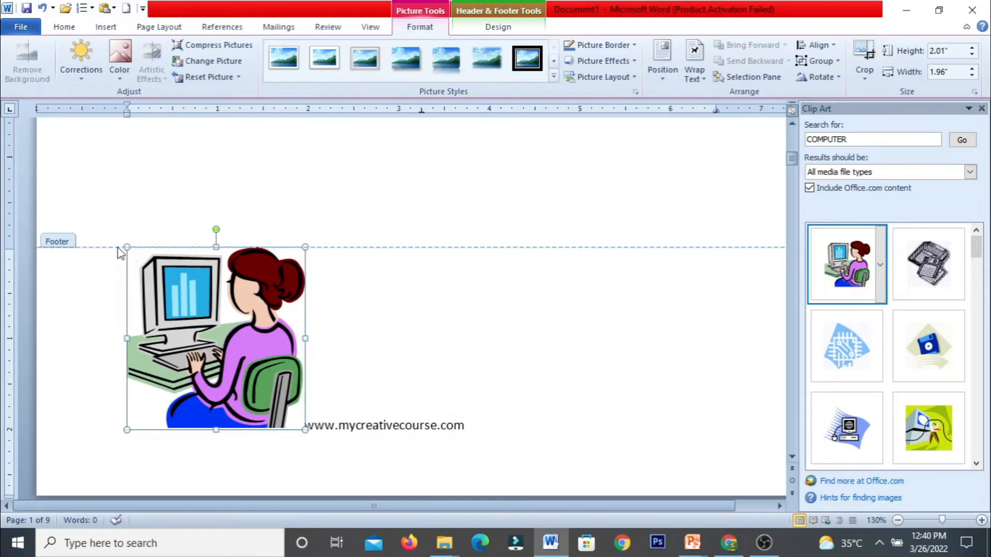
- Shrink the footer picture to about 0.91" high by 0.89" wide, place it at the footer's right end with text wrapping, and close the footer
left_click_drag(127, 247, 224, 346)
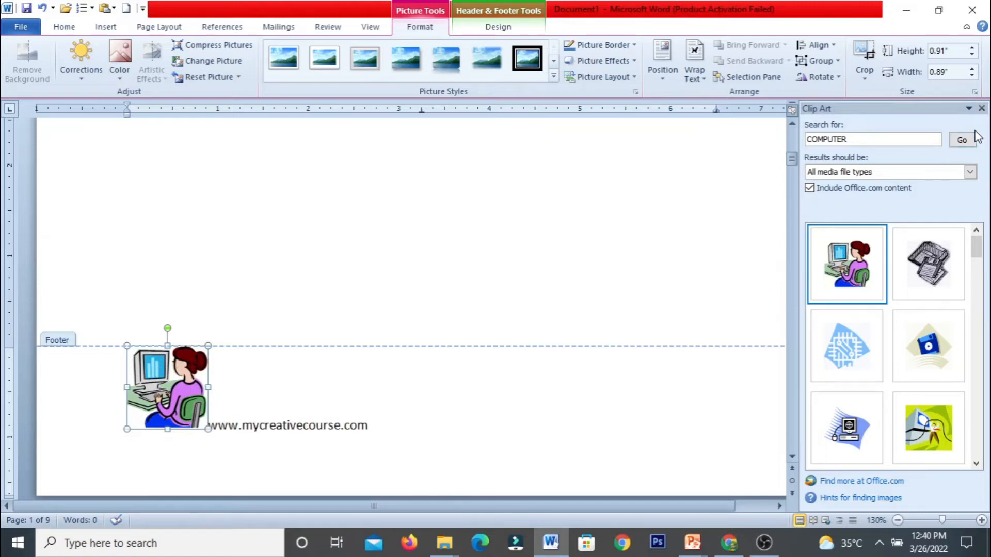
left_click(664, 87)
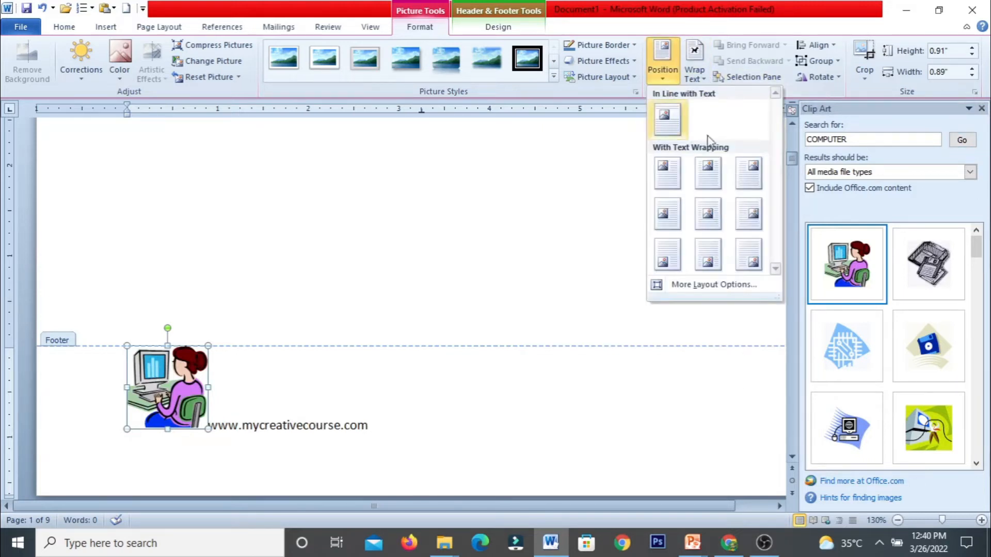
left_click(749, 256)
left_click_drag(681, 370, 702, 425)
left_click(981, 109)
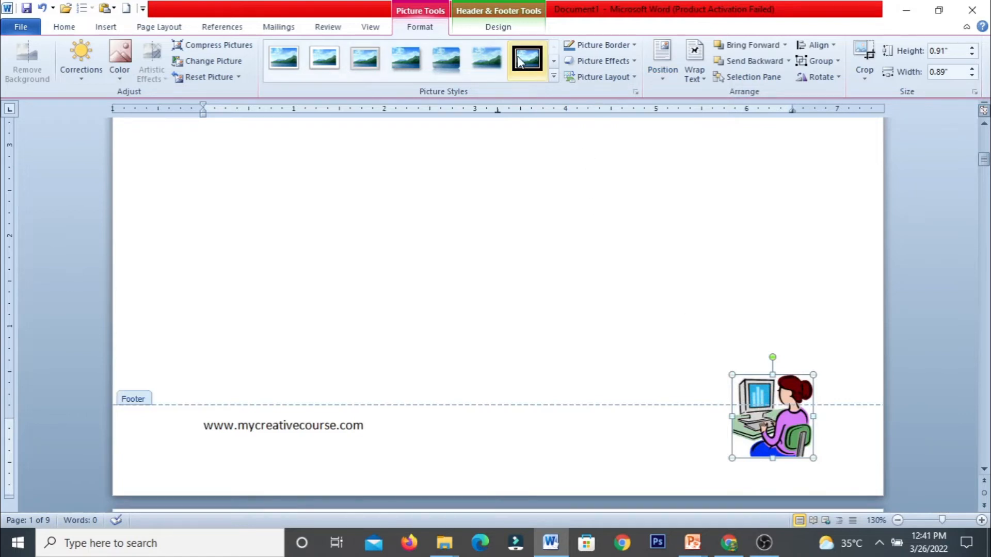
left_click(527, 29)
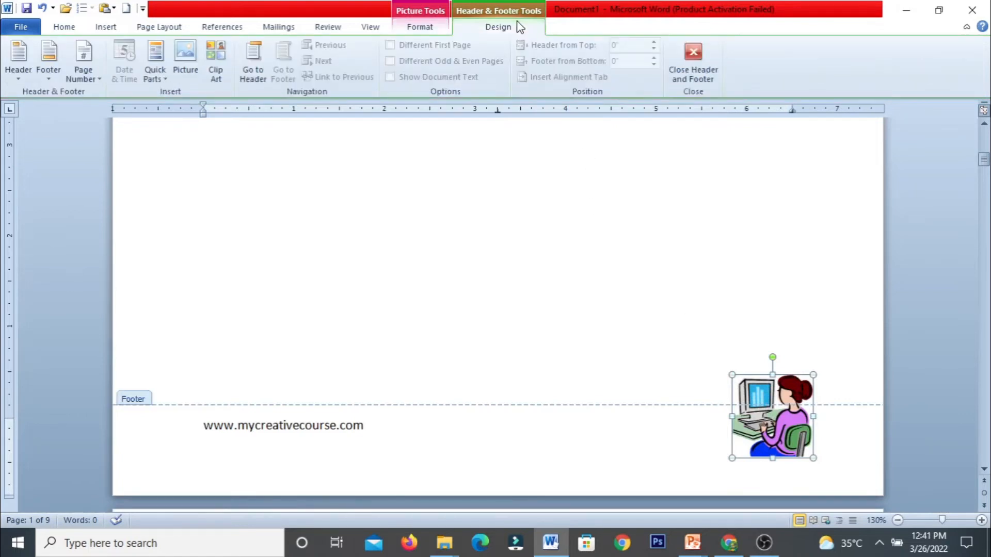
left_click(692, 60)
- Check that the dated header and the footer with its picture repeat across the first pages
scroll(605, 217, "down", 15)
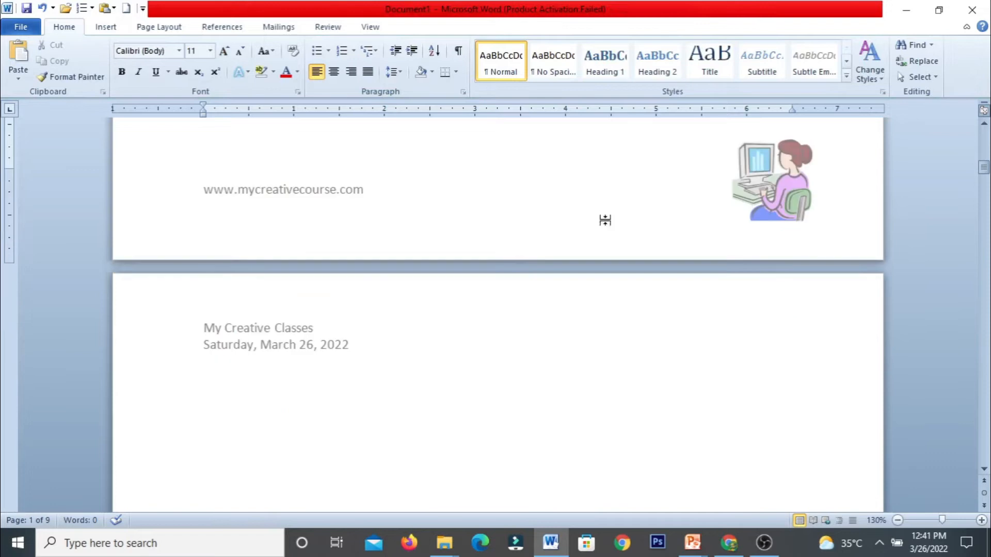
scroll(607, 222, "down", 3)
scroll(607, 222, "down", 10)
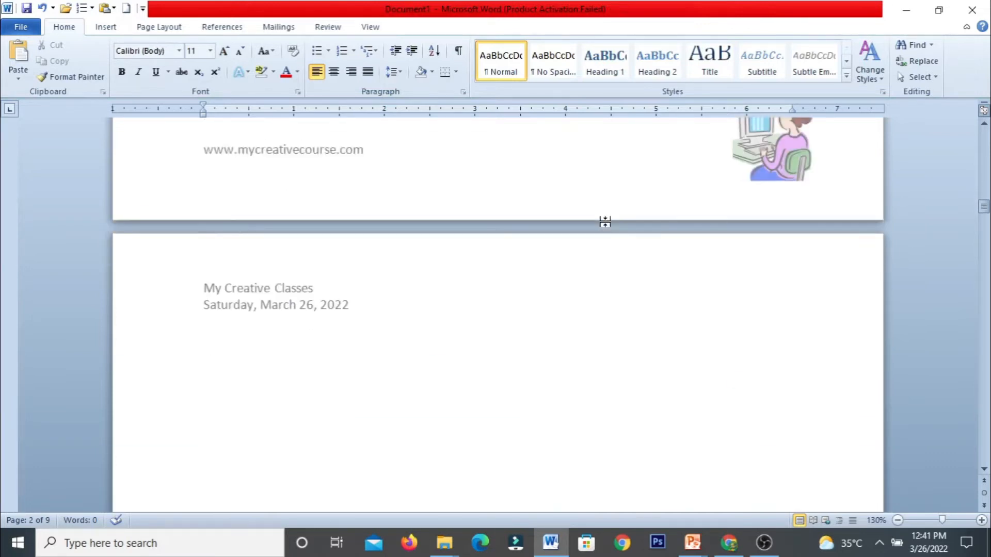
scroll(339, 234, "down", 3)
scroll(339, 234, "up", 5)
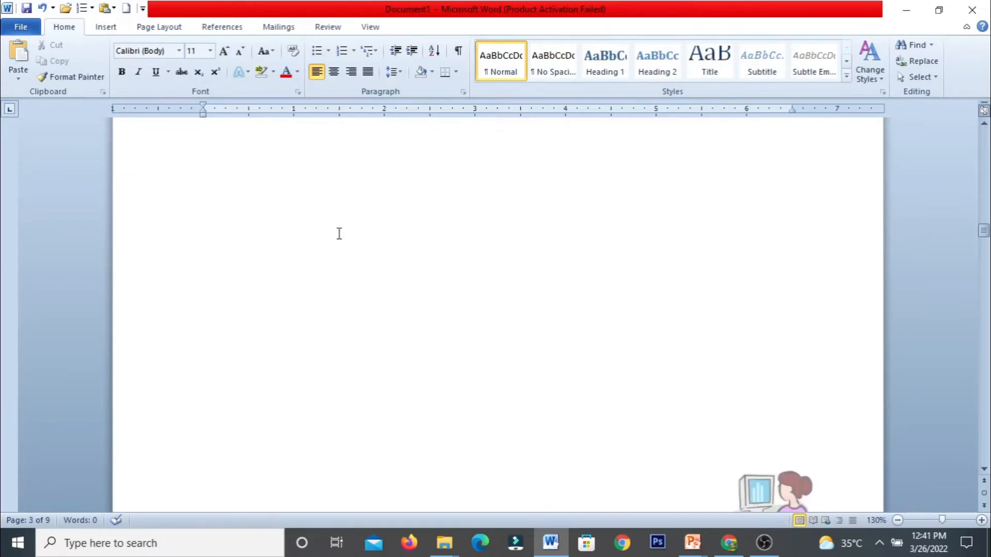
scroll(339, 234, "down", 6)
scroll(339, 233, "up", 3)
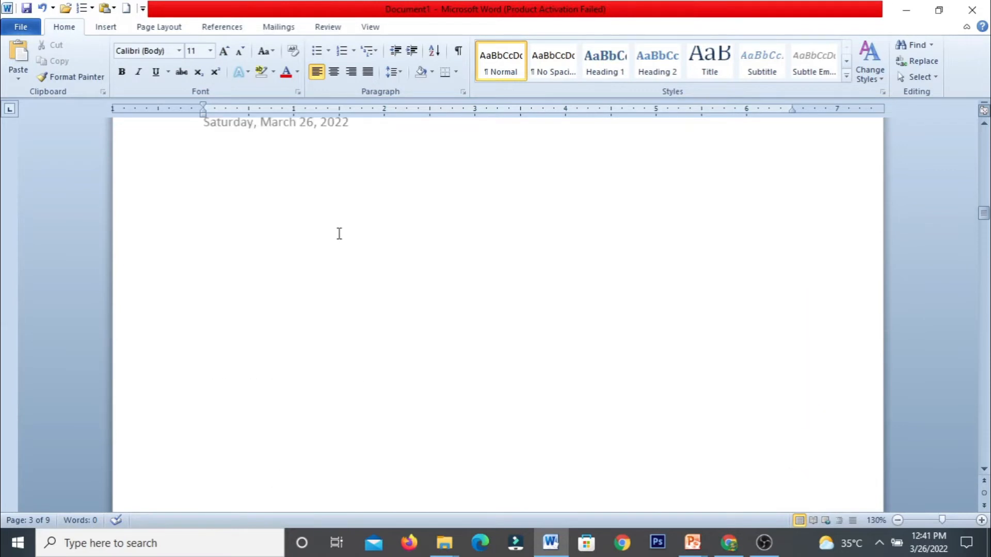
scroll(338, 245, "down", 3)
scroll(336, 253, "up", 9)
scroll(361, 222, "down", 6)
scroll(388, 196, "up", 3)
- Reopen the footer on page 3, go to that page's header and return to the footer
double_click(385, 293)
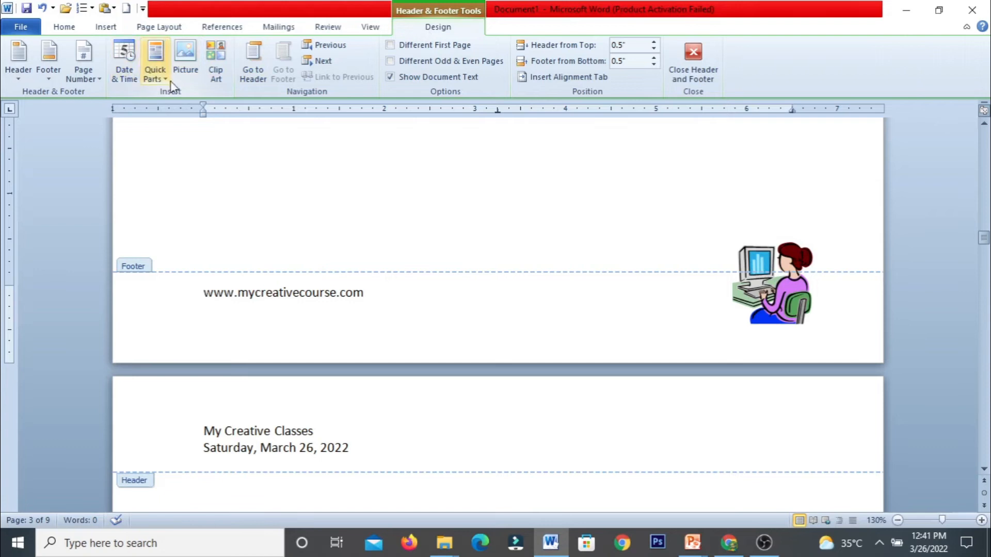
left_click(263, 73)
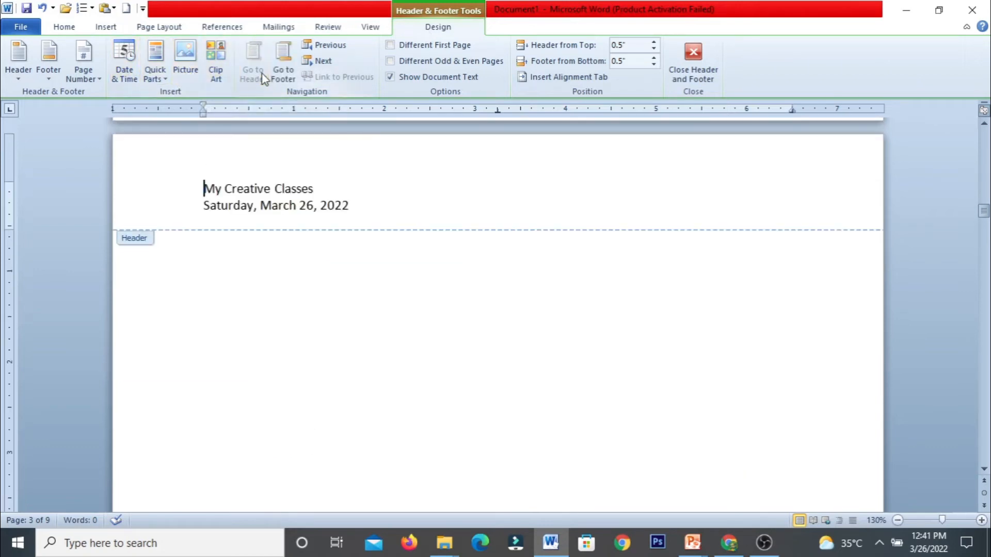
left_click(291, 70)
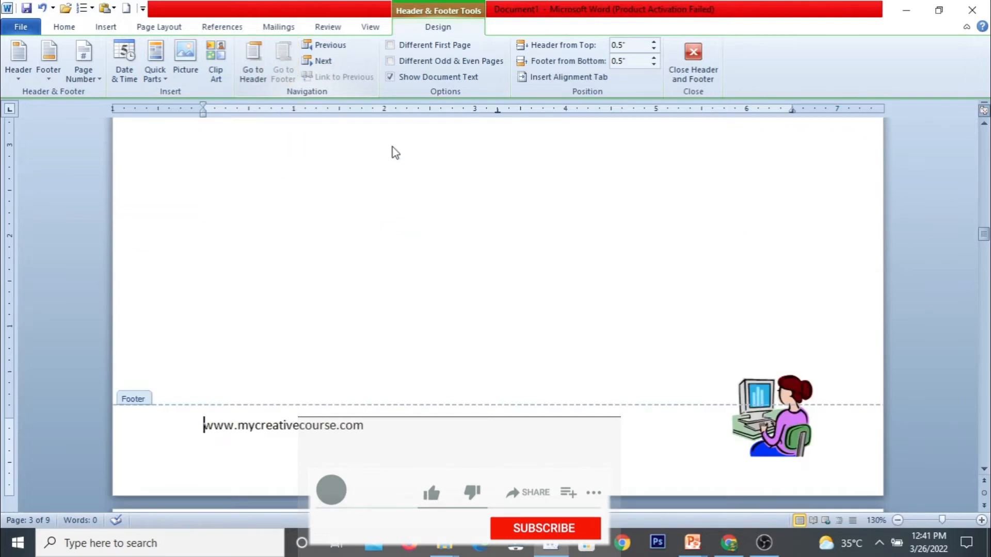
- Turn on Different Odd & Even Pages and compare the headers and footers of pages 1 and 2
left_click(440, 61)
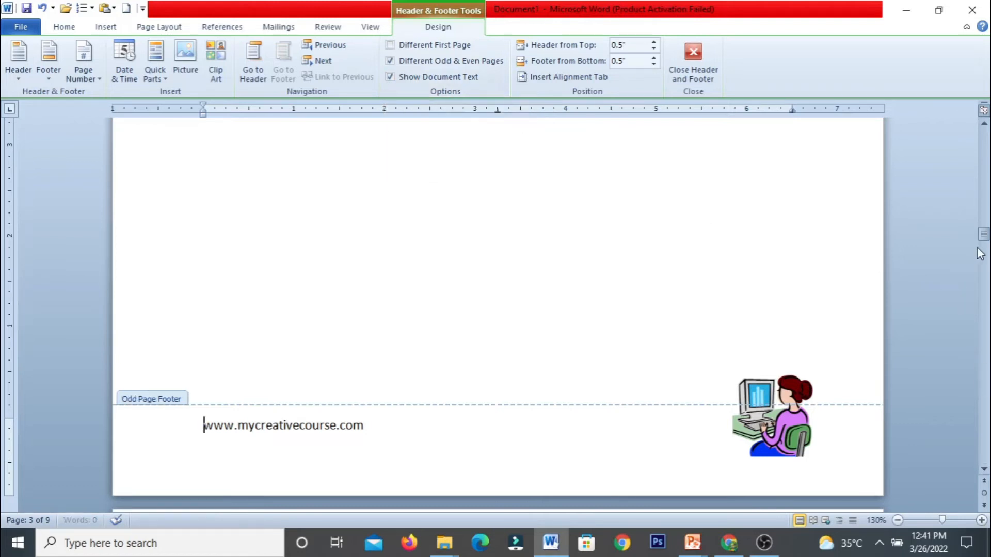
left_click_drag(983, 235, 984, 136)
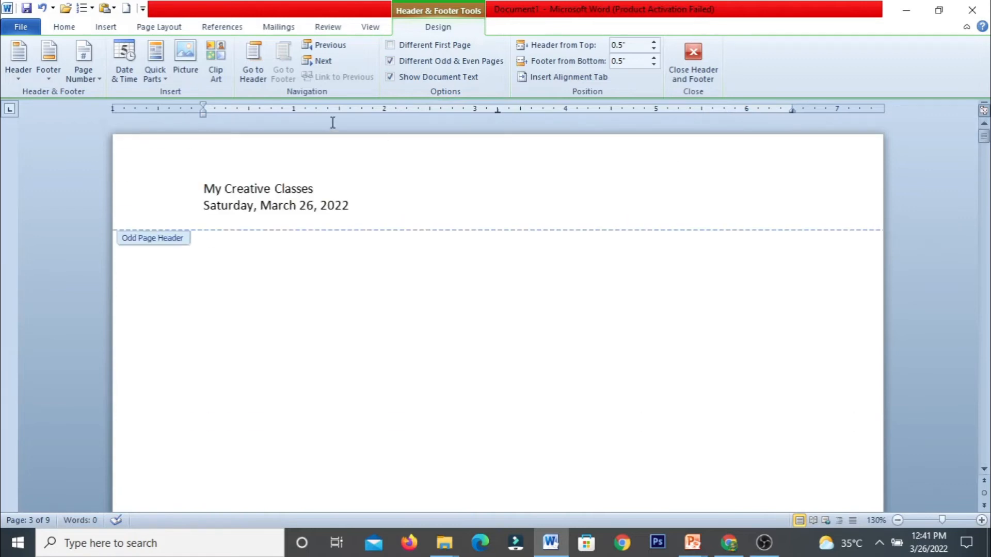
scroll(293, 232, "down", 3)
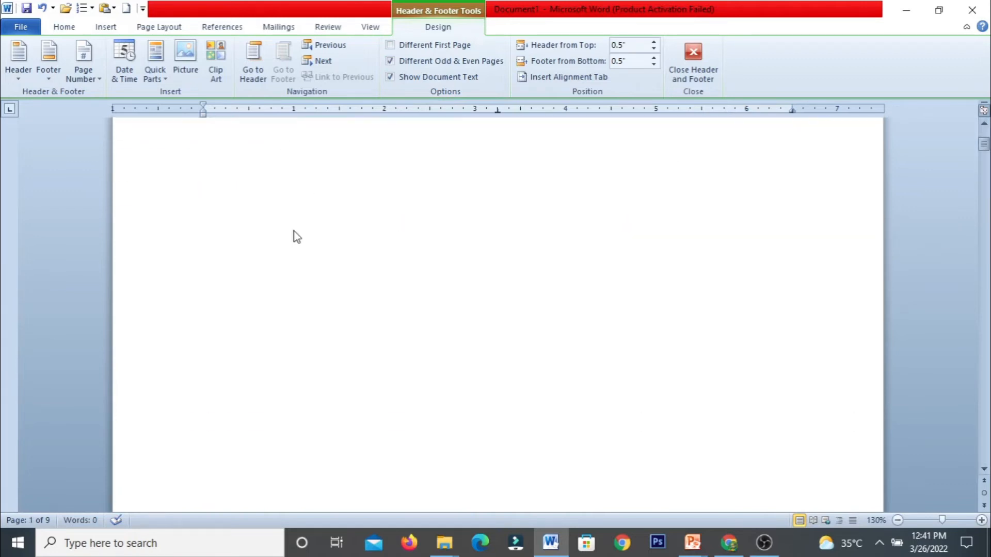
scroll(297, 237, "down", 3)
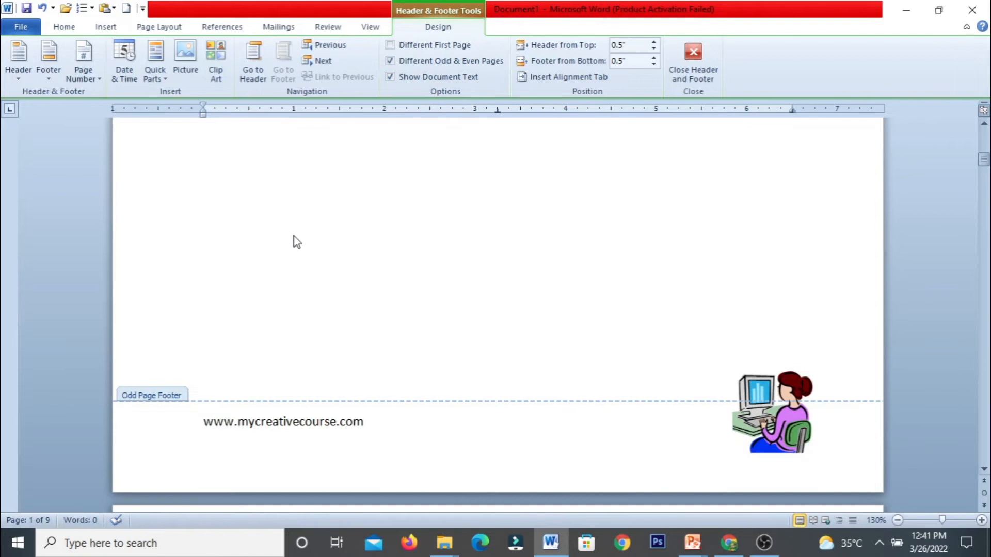
scroll(297, 240, "down", 5)
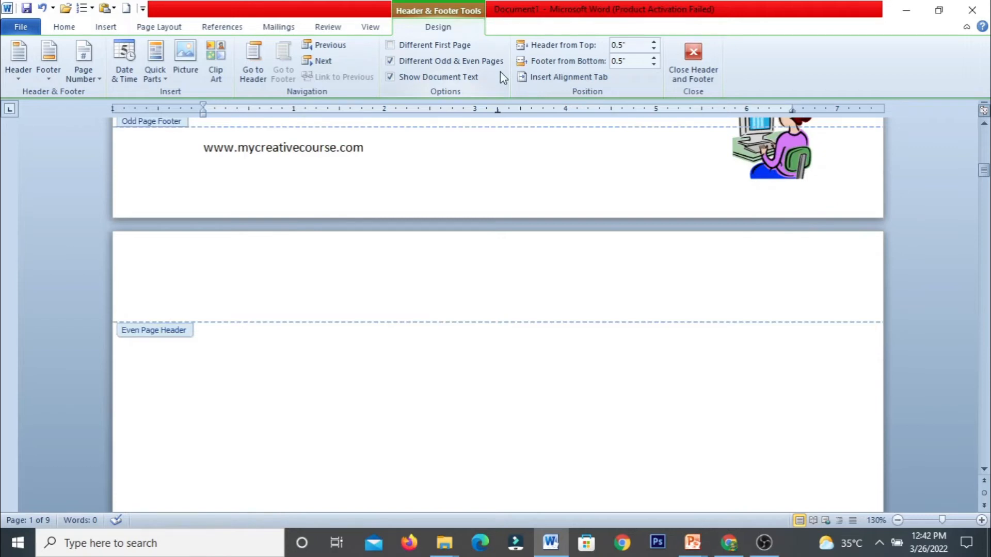
- Enter "My Creative Course" as the even-page header, close the header, and compare the odd and even pages
left_click(240, 292)
type("My Creative cou")
key("BackSpace")
key("BackSpace")
type("Course")
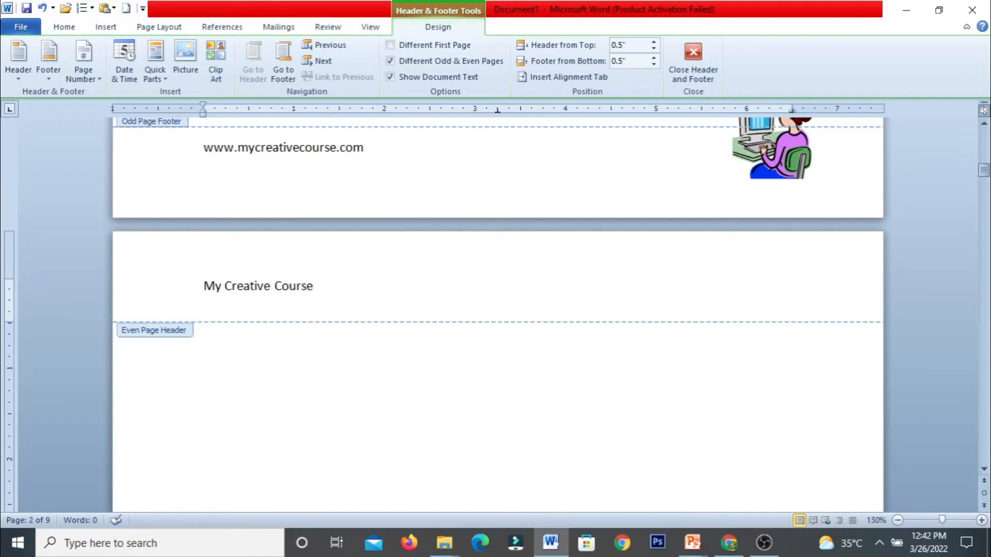
left_click(690, 72)
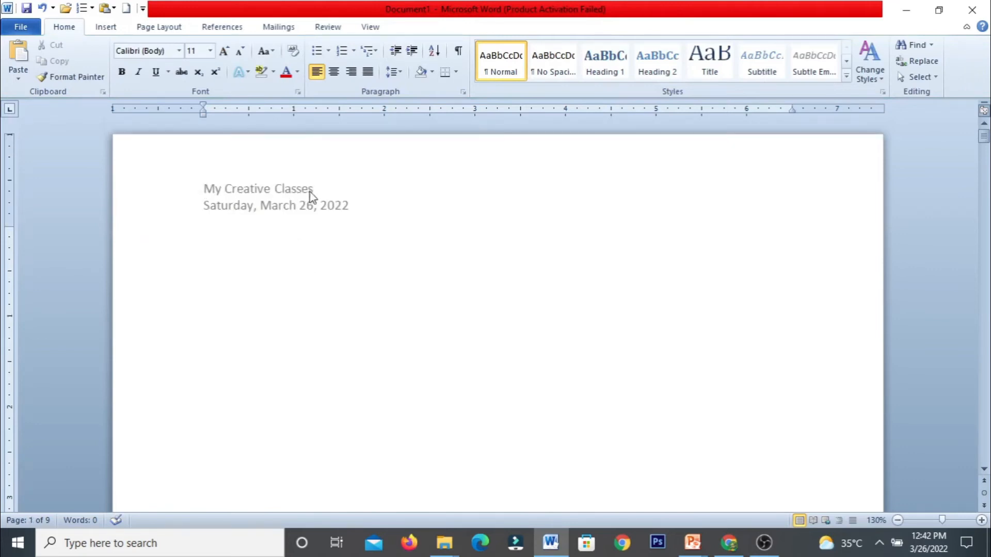
scroll(310, 233, "down", 15)
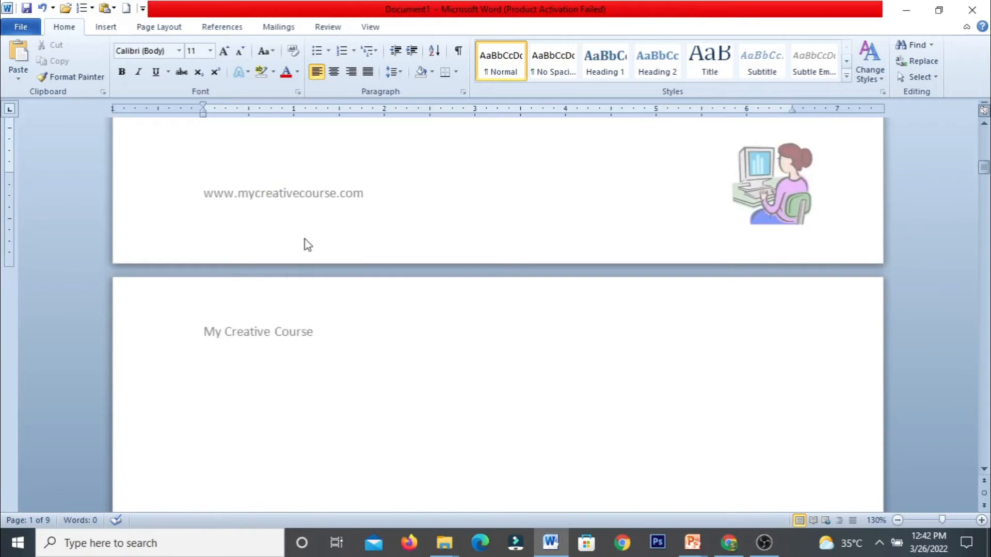
scroll(290, 341, "down", 14)
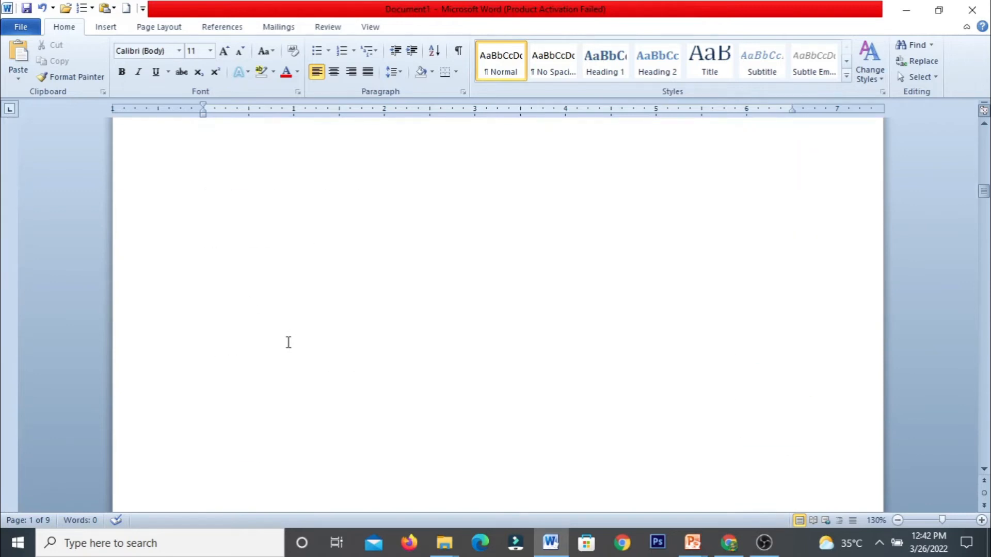
scroll(351, 438, "down", 10)
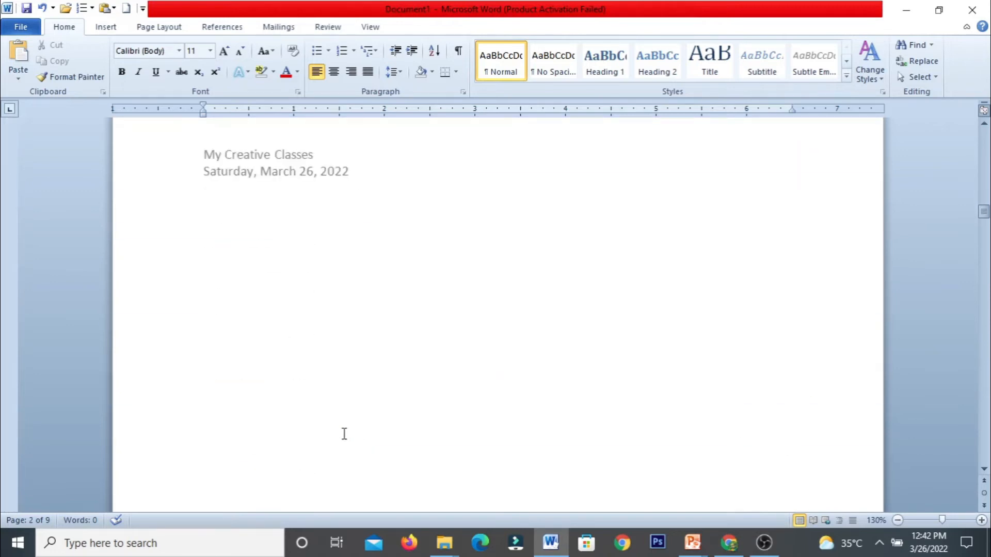
scroll(329, 431, "down", 10)
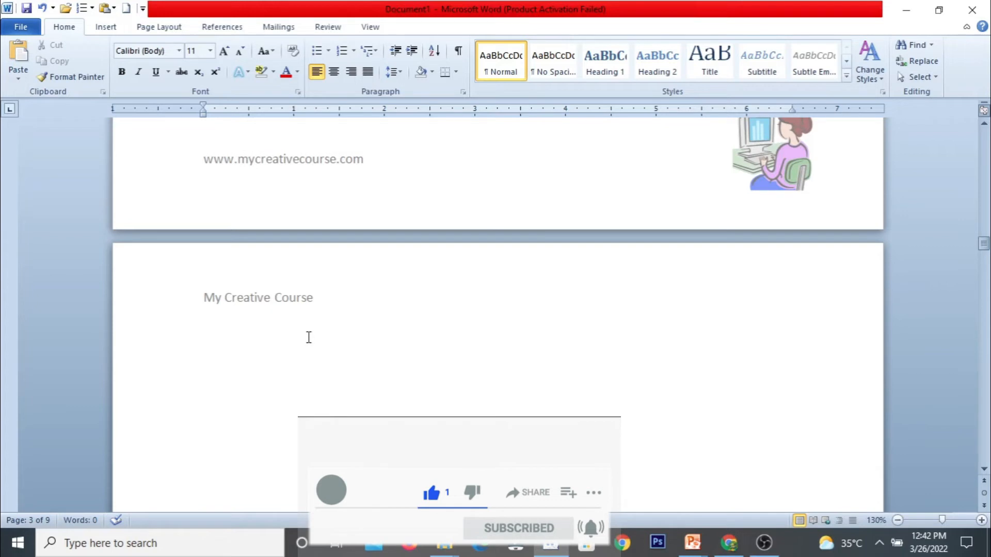
- Reopen the even-page header, turn on Different First Page, and check page 1's header and footer against the other pages
double_click(325, 305)
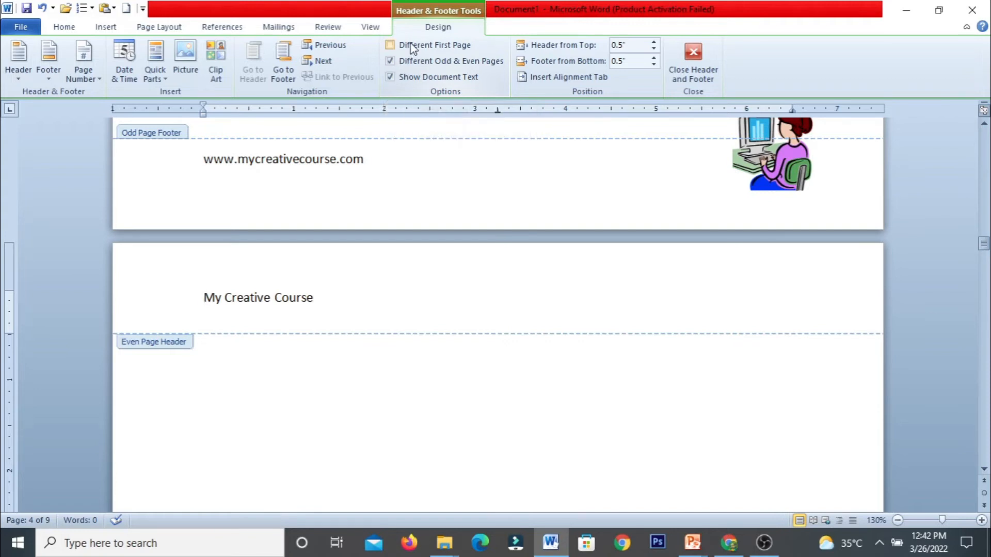
left_click(412, 46)
scroll(475, 291, "down", 5)
scroll(475, 293, "down", 13)
scroll(475, 293, "up", 16)
scroll(478, 293, "up", 20)
scroll(478, 293, "up", 20)
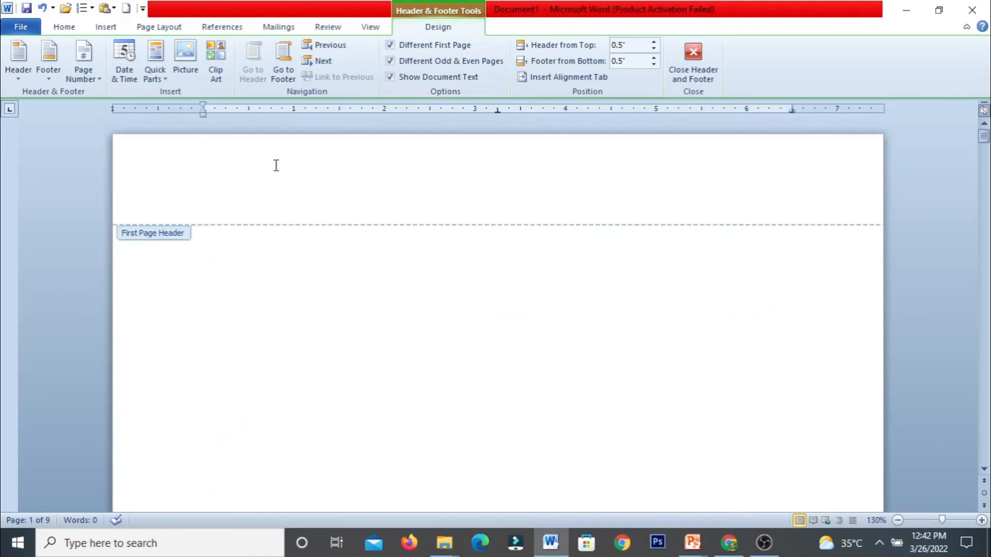
scroll(211, 275, "down", 10)
scroll(230, 371, "up", 10)
- Turn off Different First Page and Different Odd & Even Pages, and return to the document body
left_click(438, 45)
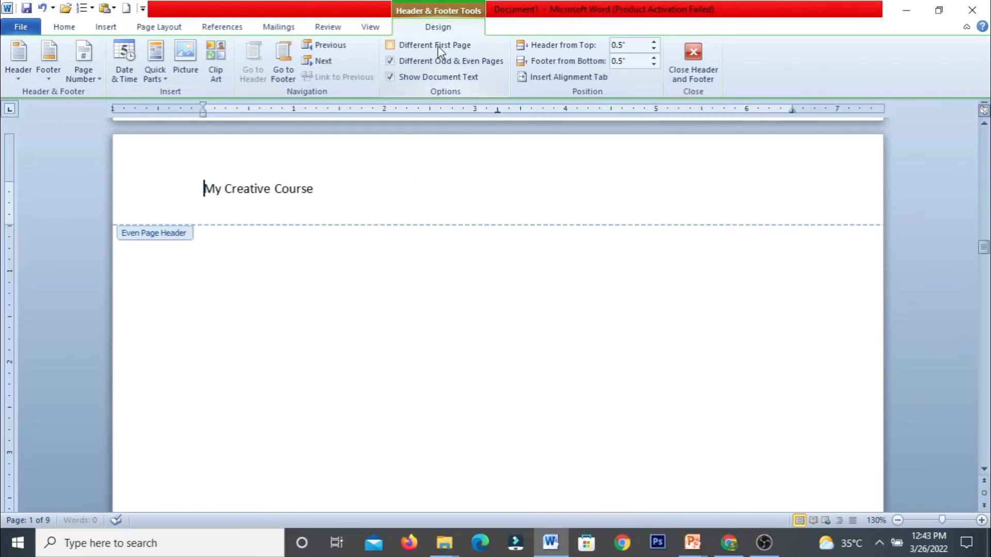
left_click(390, 61)
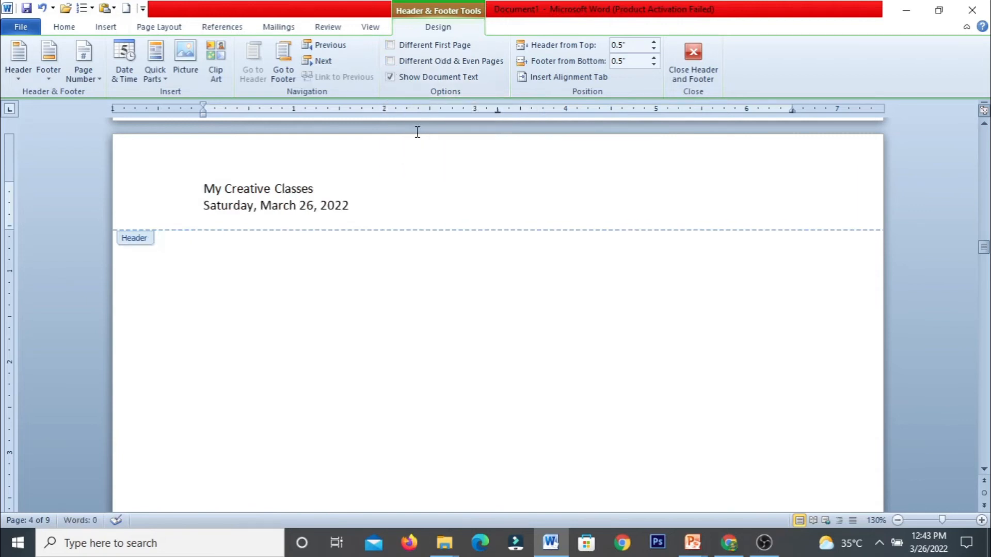
left_click(694, 59)
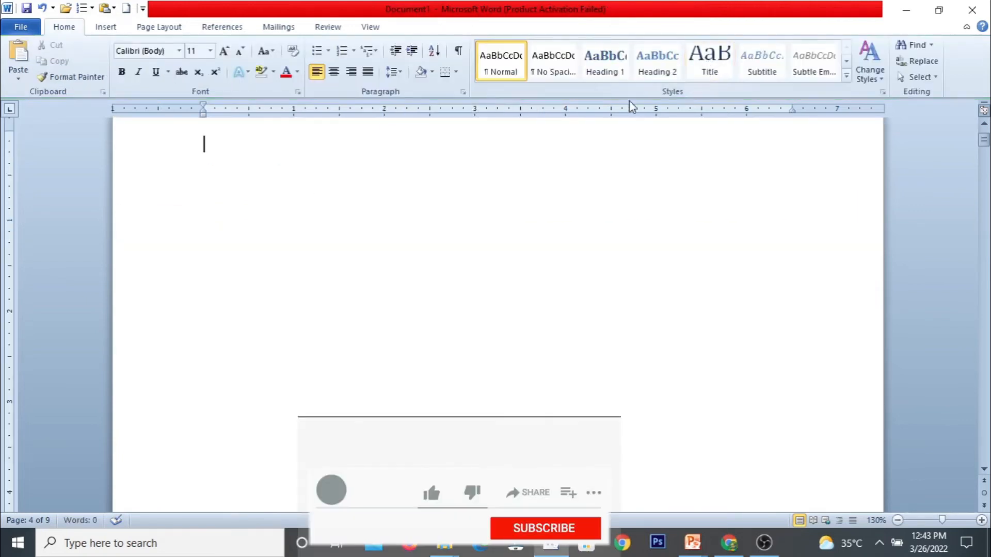
- Reopen the header on page 1, set its distance from the top to 0.6", and return to the document body
double_click(372, 195)
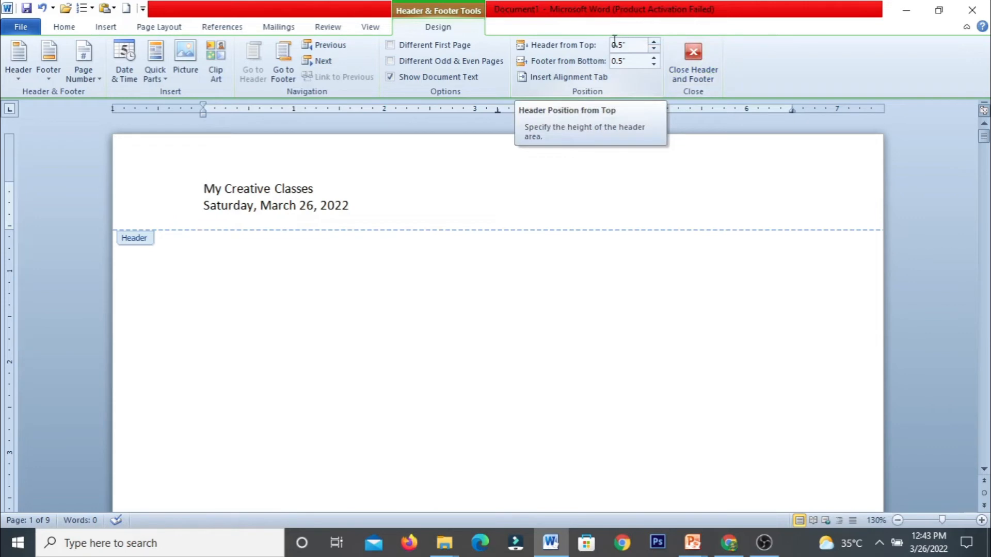
left_click(655, 46)
left_click(654, 45)
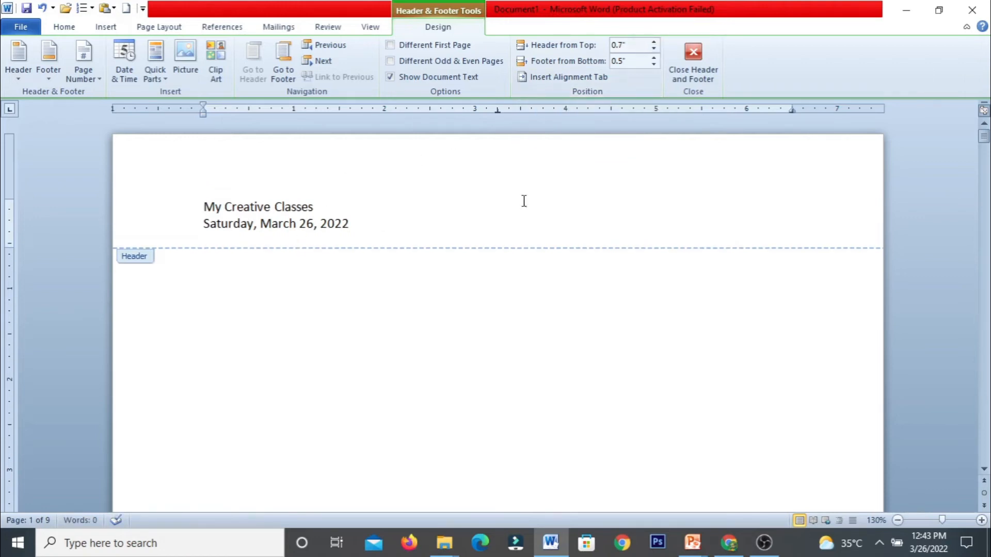
left_click(654, 49)
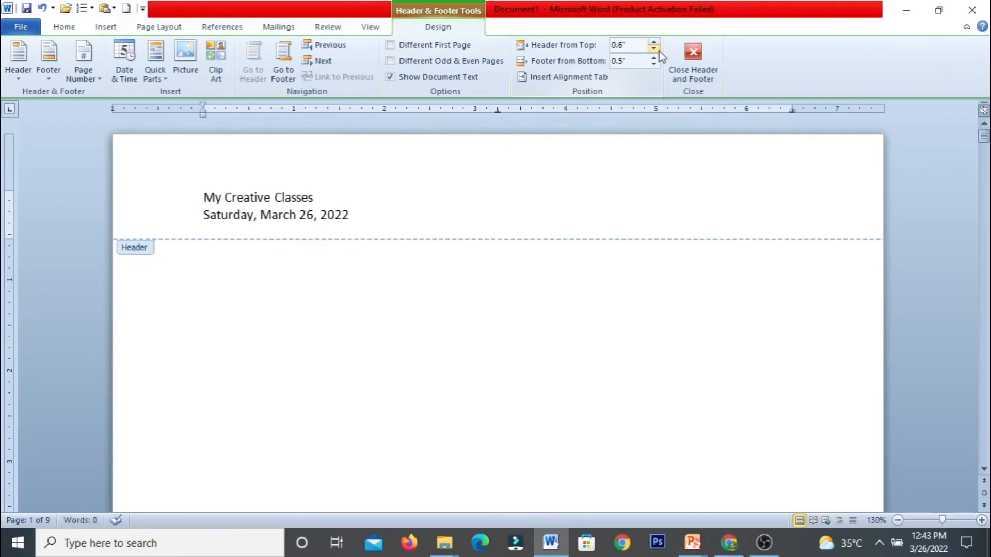
left_click(693, 65)
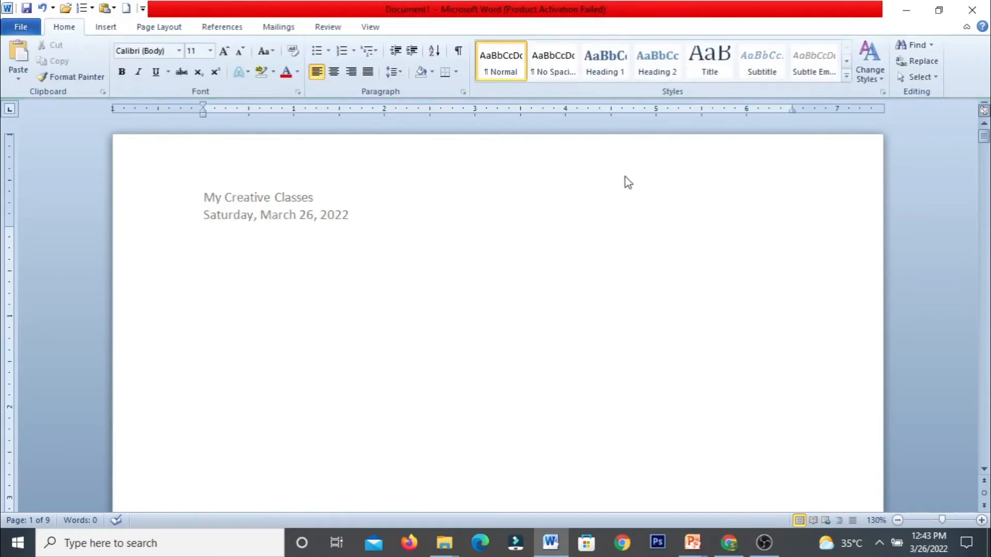
- Insert a Plain Number 3 page number at the top of the page
left_click(106, 27)
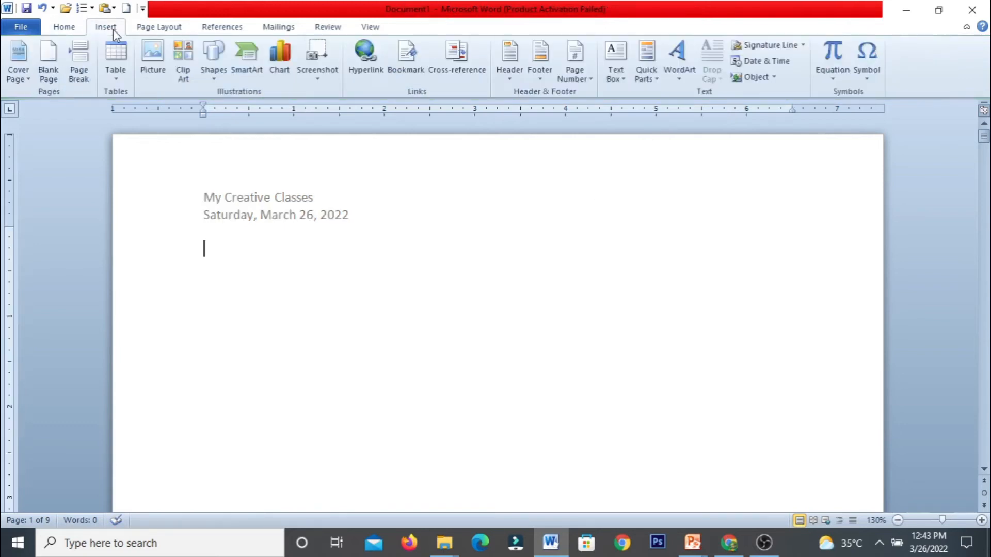
left_click(573, 84)
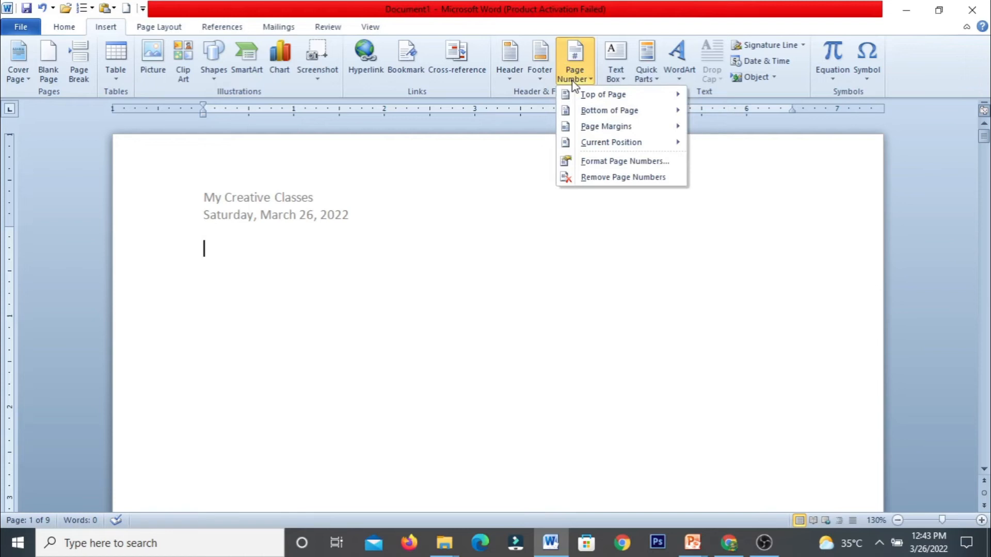
mouse_move(575, 101)
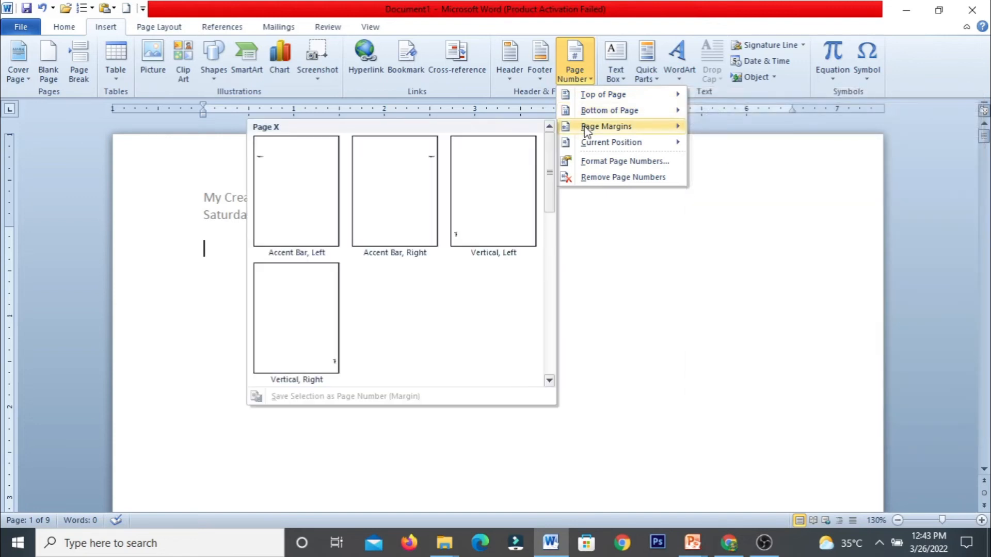
mouse_move(590, 147)
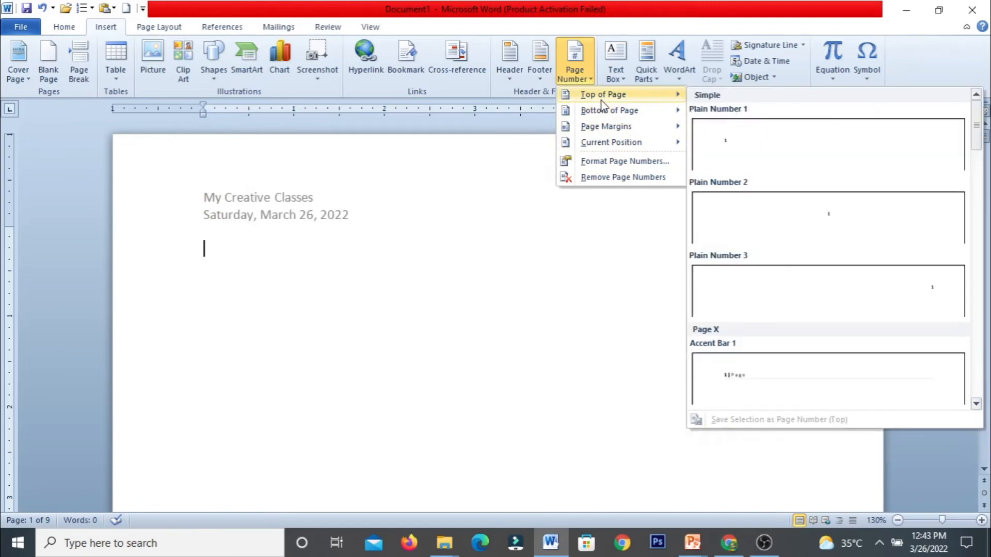
left_click(895, 285)
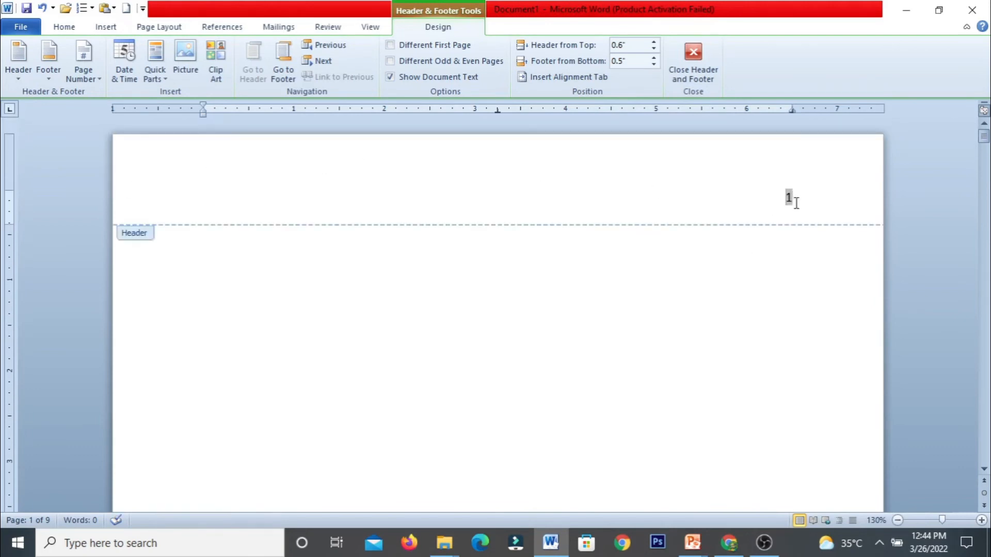
- Insert a Plain Number 1 page number at the bottom of the page
left_click(94, 79)
mouse_move(91, 111)
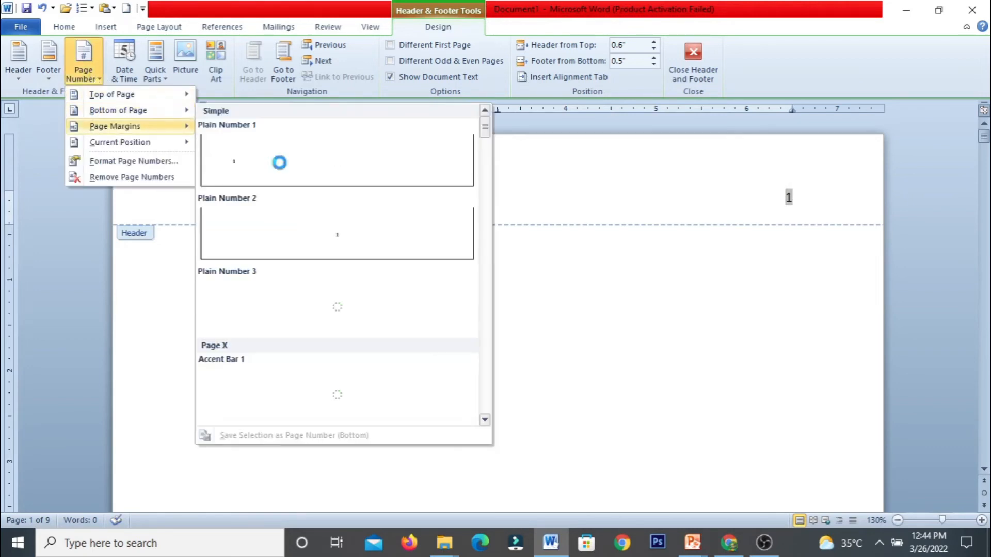
left_click(282, 164)
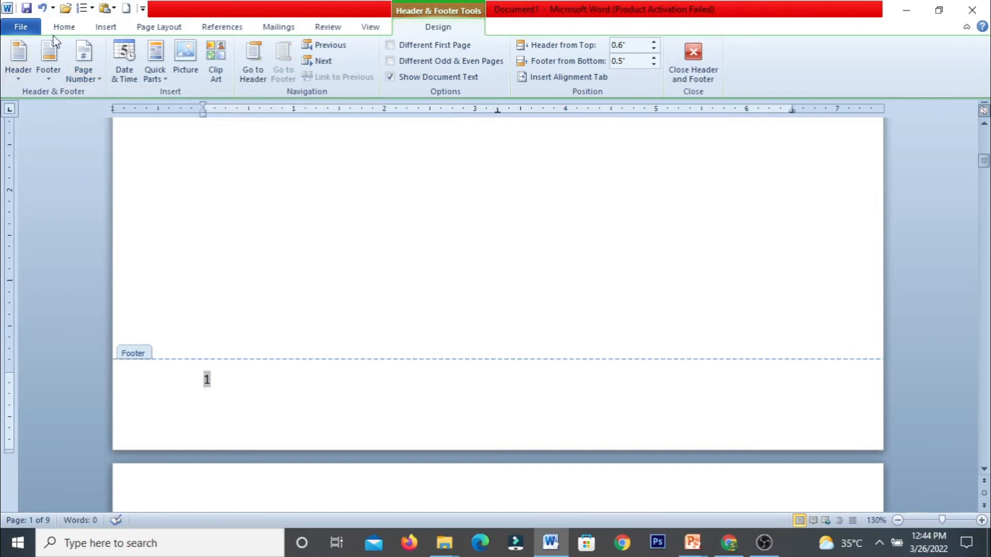
- Add an Accent Bar, Left page number in the page margin and return to the document body
left_click(92, 74)
mouse_move(104, 126)
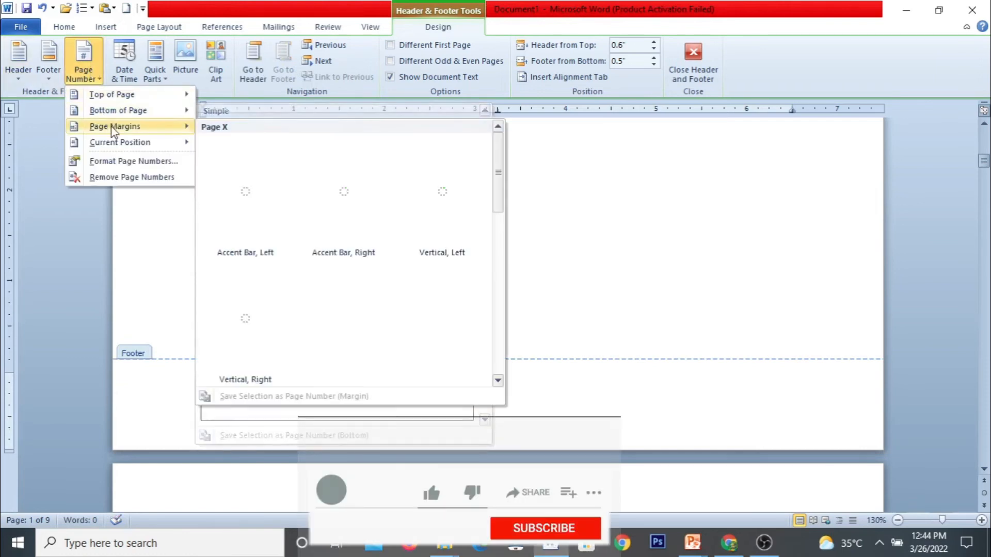
left_click(222, 161)
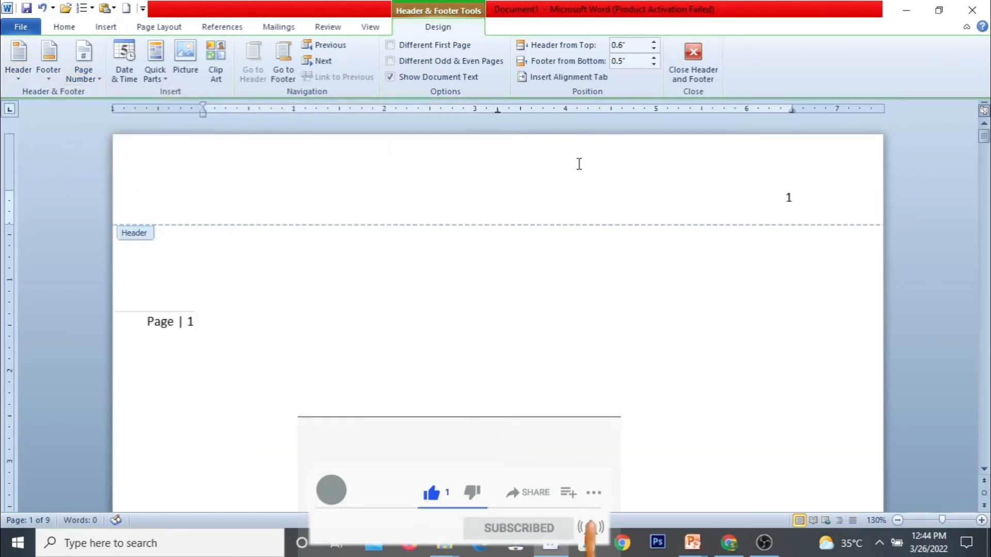
left_click(691, 54)
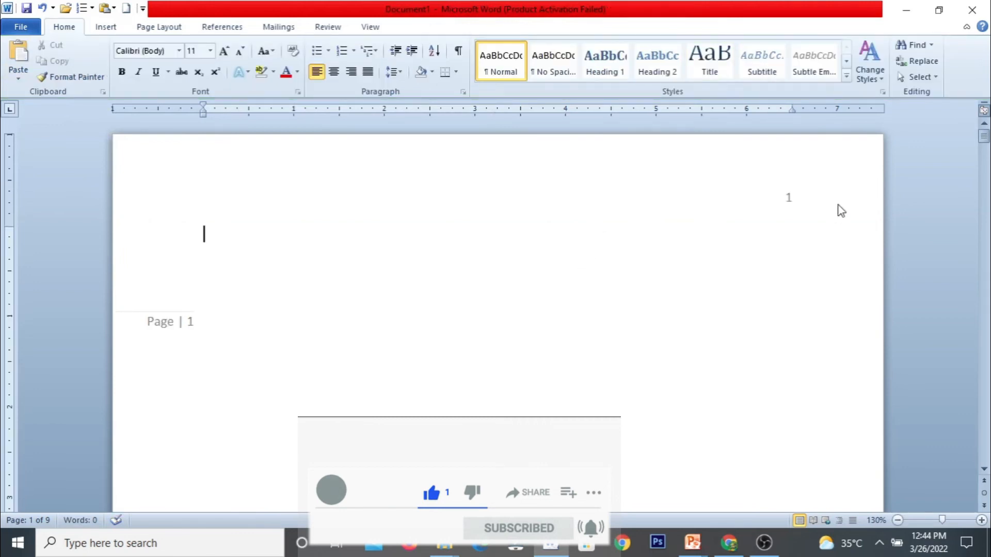
- Insert a Plain Number page number at the current position in page 4's body, and delete it again
scroll(283, 336, "down", 10)
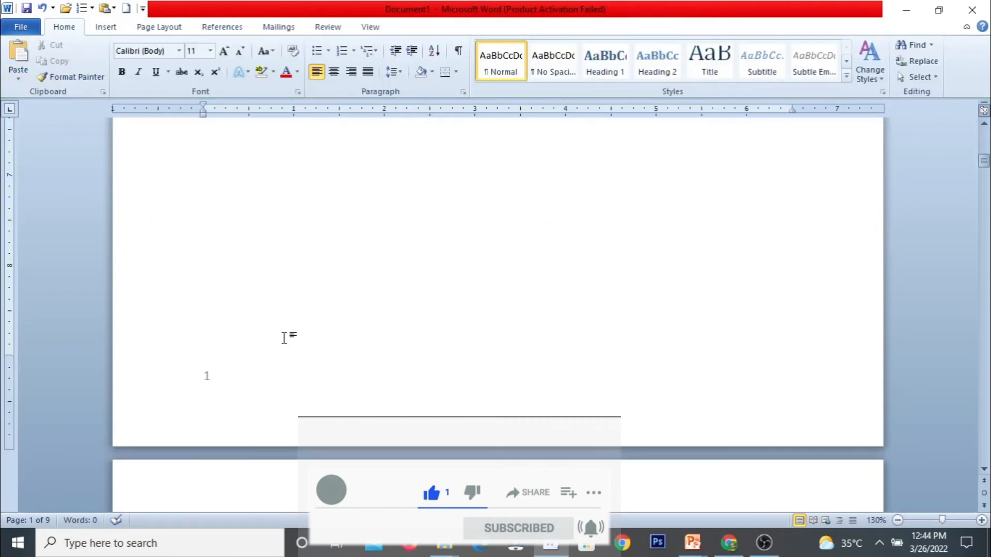
scroll(196, 373, "down", 3)
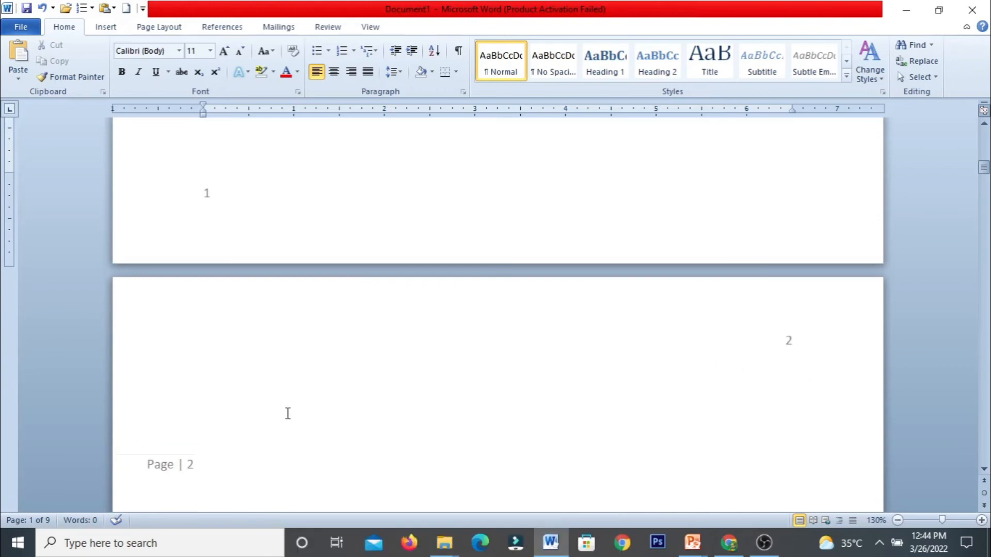
scroll(287, 414, "down", 6)
scroll(269, 463, "down", 15)
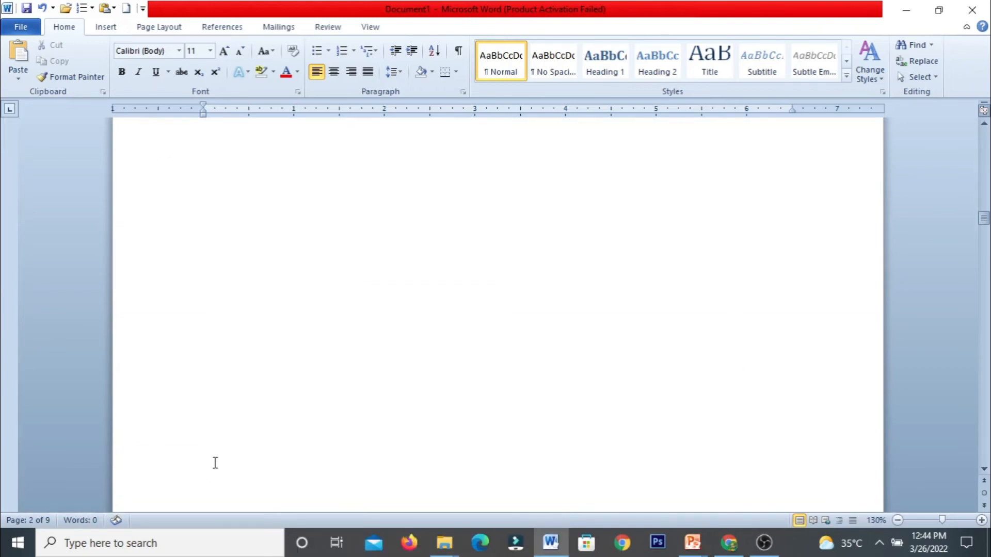
scroll(412, 356, "down", 3)
scroll(398, 350, "up", 1)
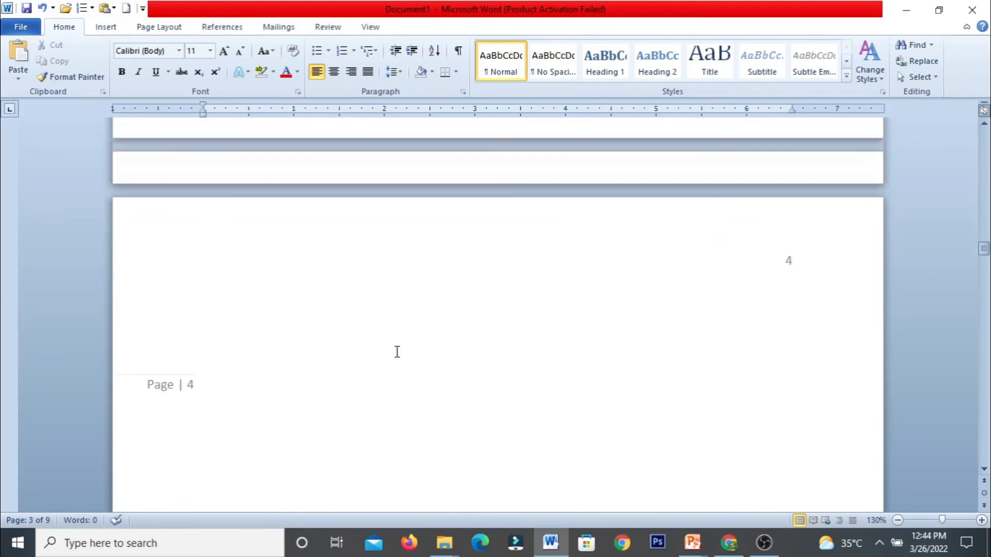
left_click(270, 320)
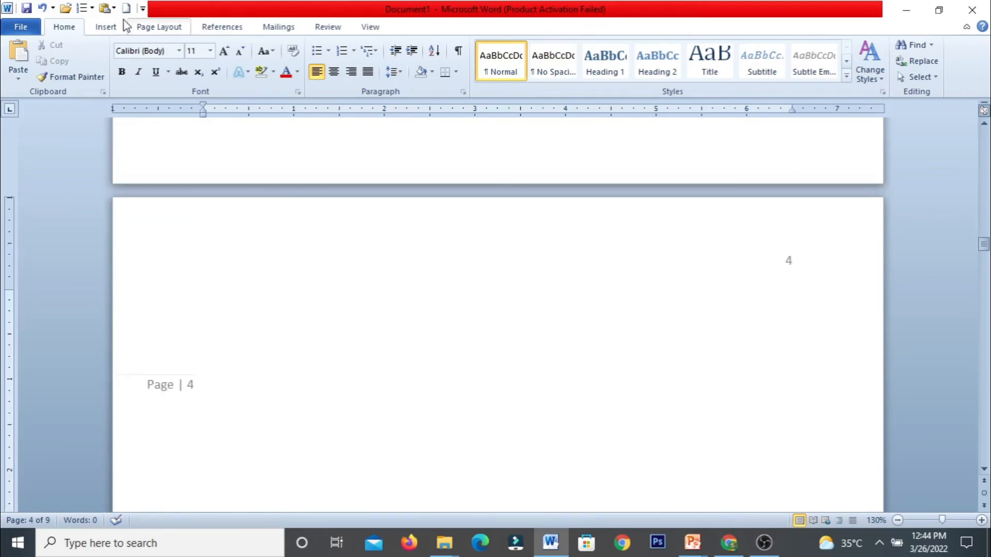
left_click(106, 27)
left_click(572, 79)
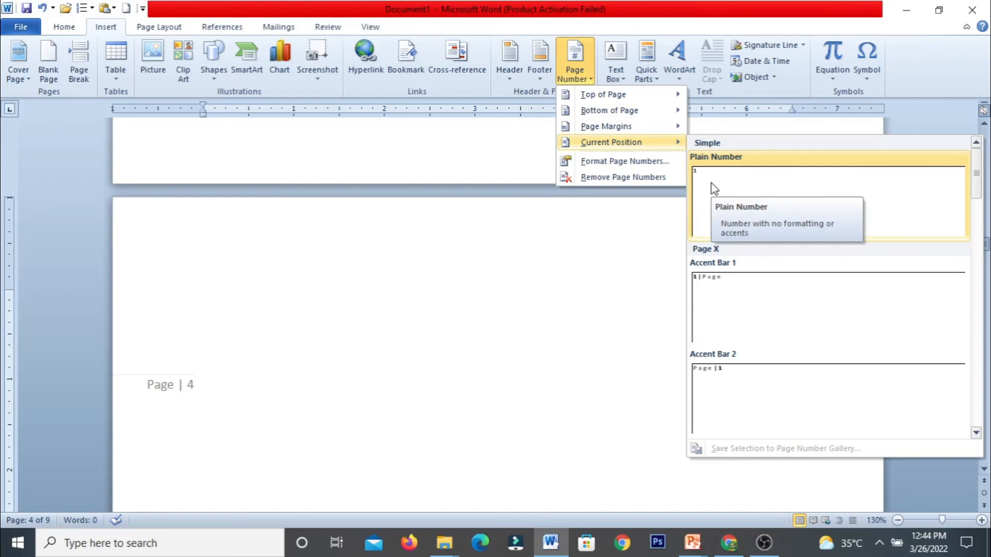
left_click(712, 184)
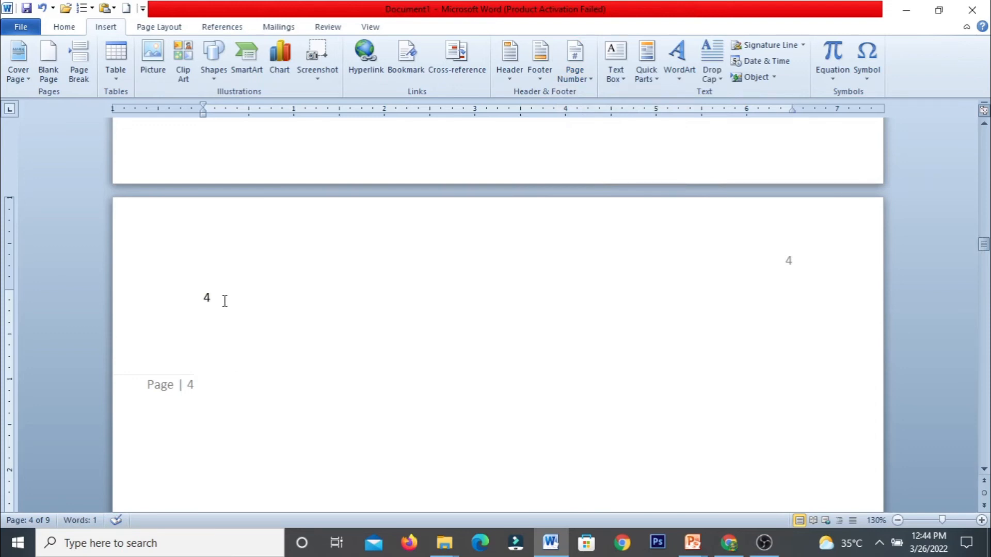
double_click(206, 298)
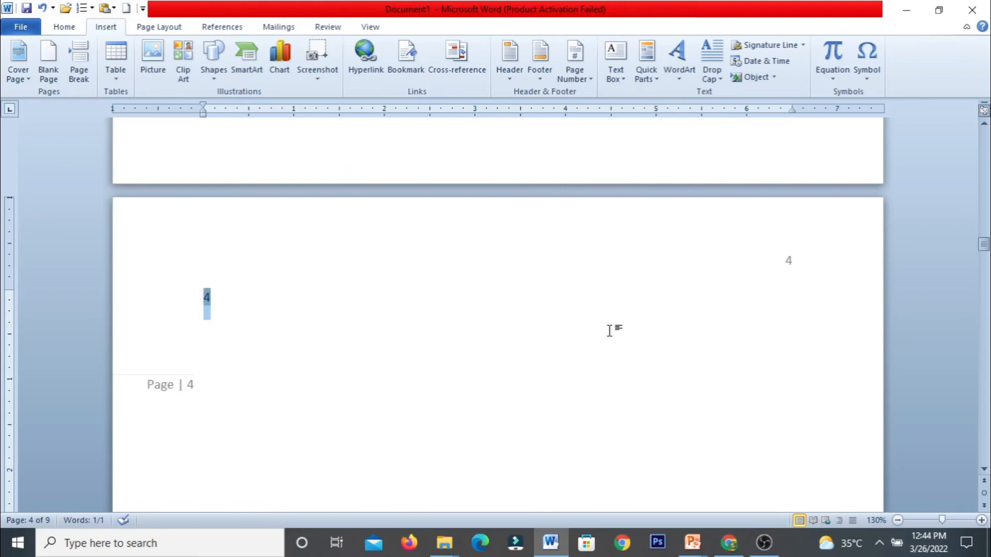
key("Delete")
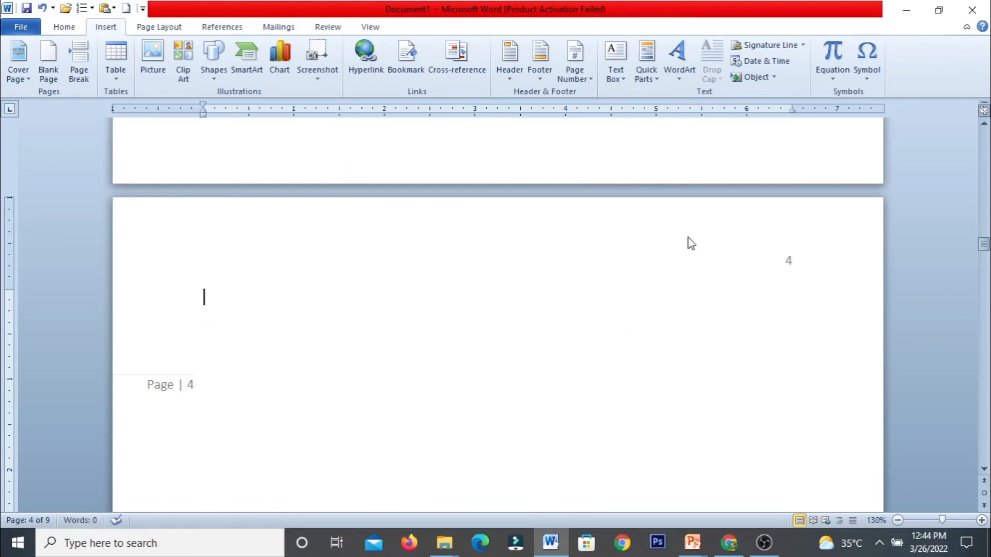
- Remove the page numbers from the document and check the preceding pages
scroll(593, 274, "down", 2)
scroll(564, 289, "up", 1)
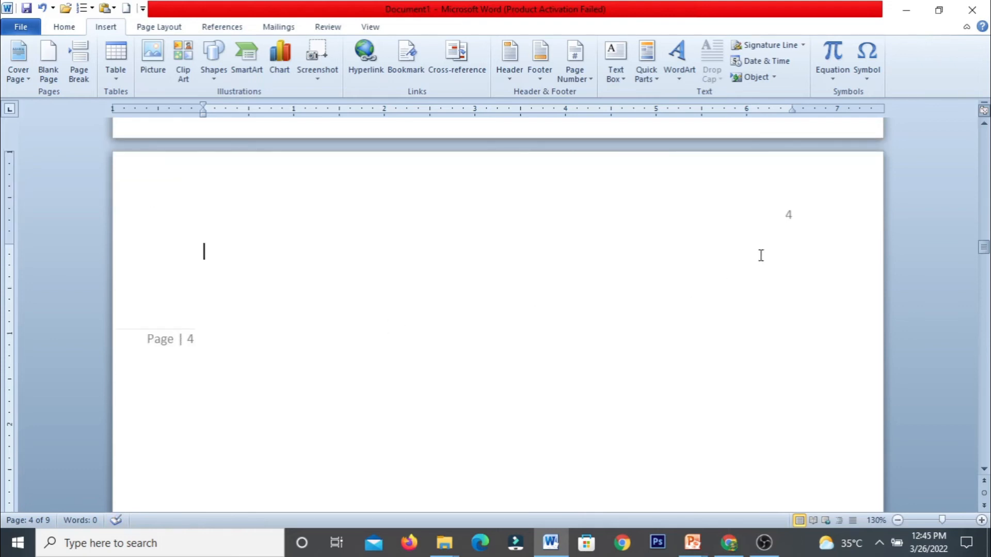
left_click(593, 78)
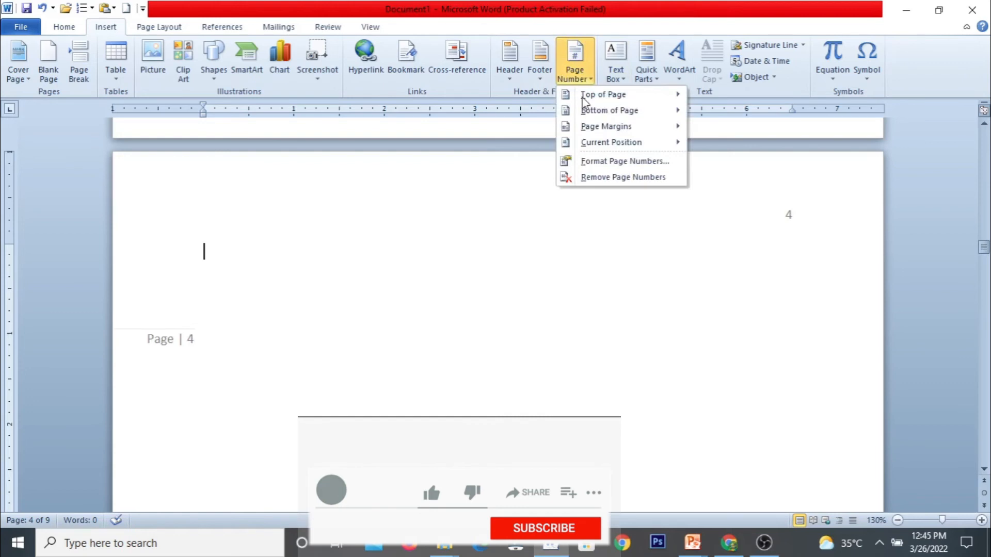
left_click(586, 177)
scroll(548, 179, "up", 5)
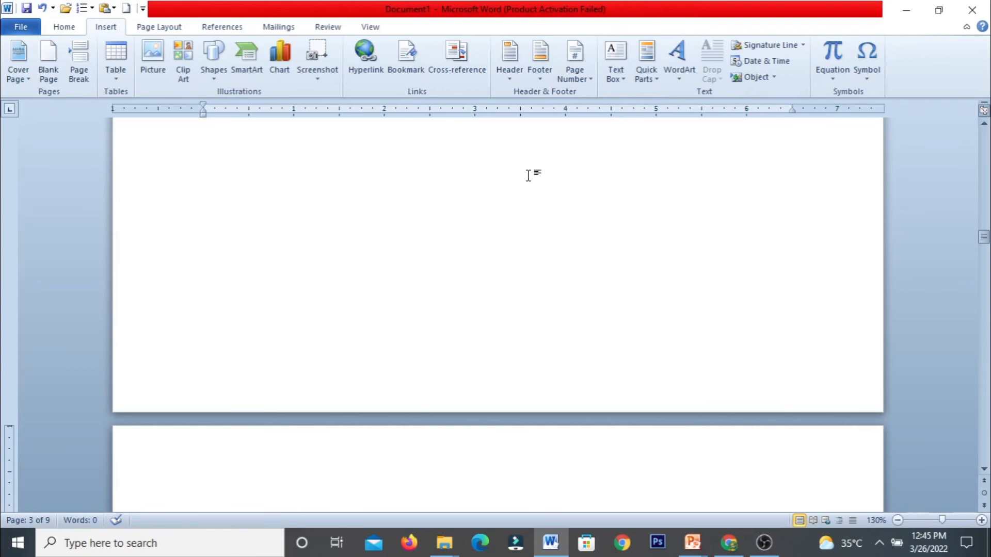
scroll(526, 170, "up", 3)
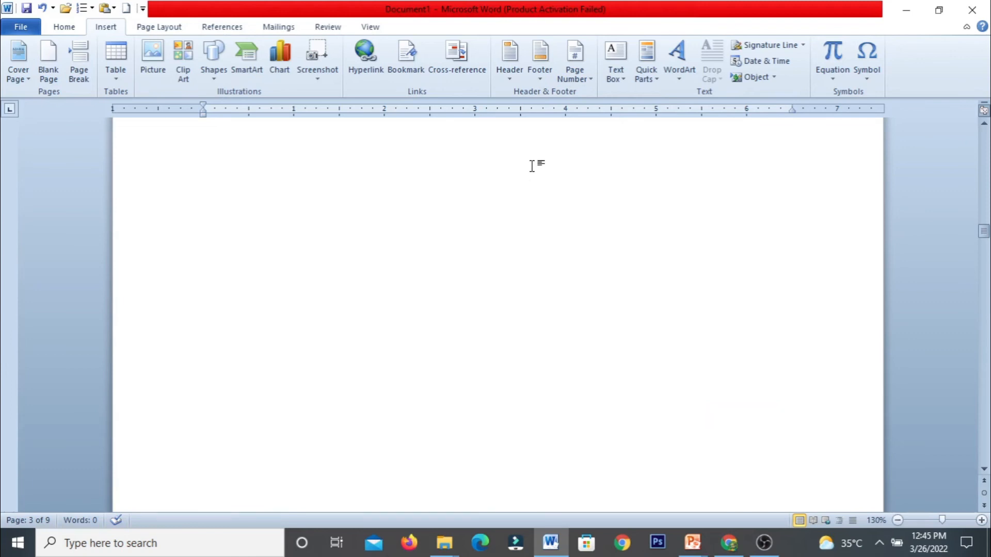
scroll(523, 162, "up", 3)
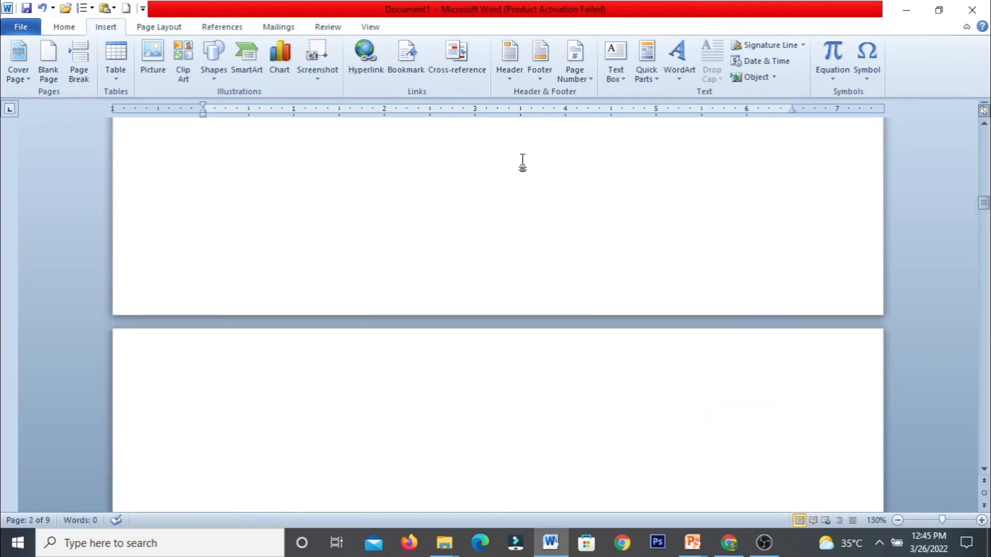
scroll(522, 163, "up", 3)
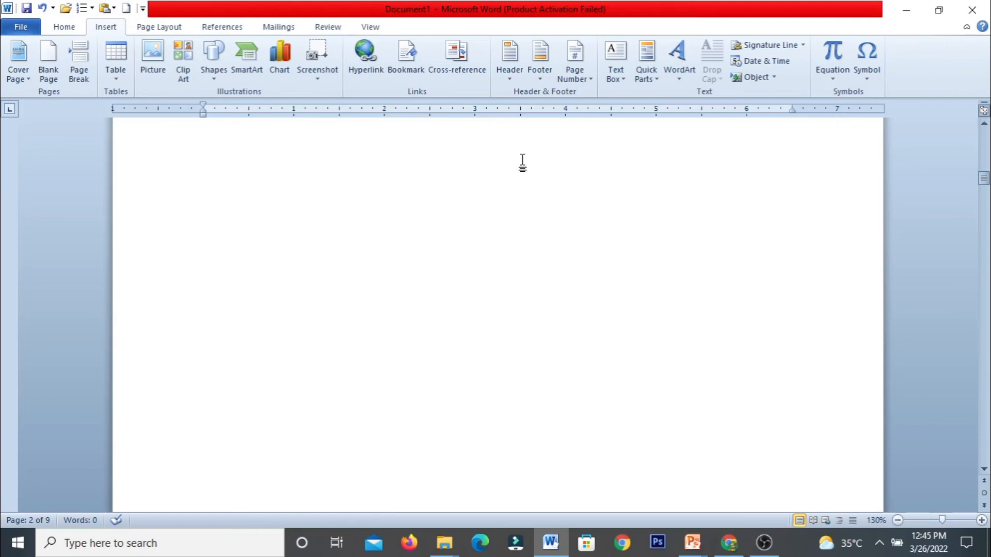
scroll(522, 162, "up", 10)
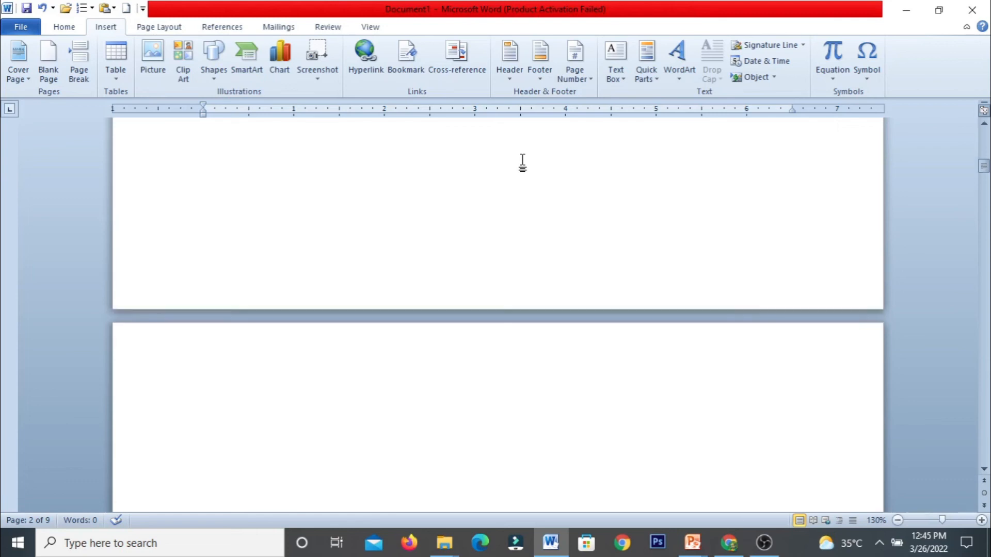
- Set the page numbering to start at 33, using the 1, 2, 3 number format
left_click(571, 76)
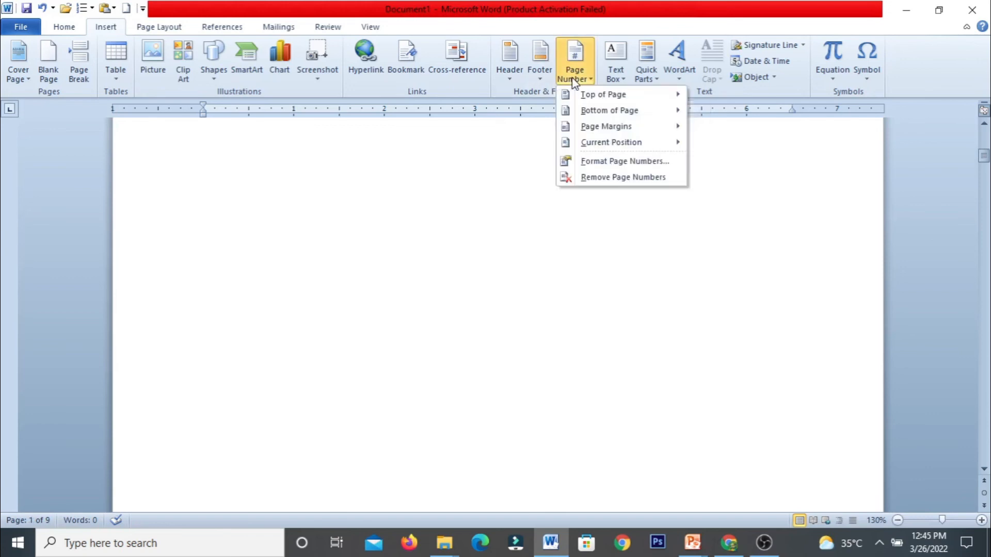
left_click(601, 161)
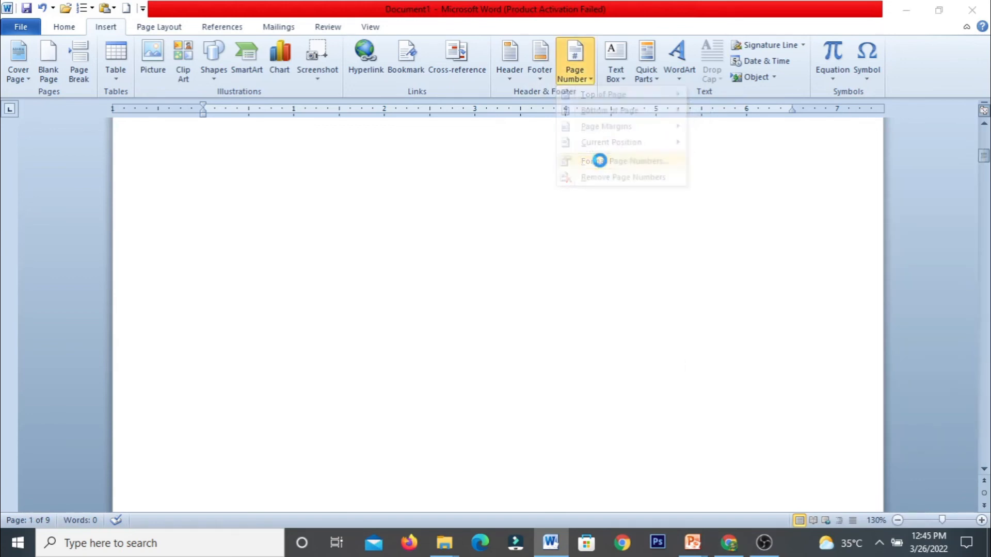
left_click(443, 310)
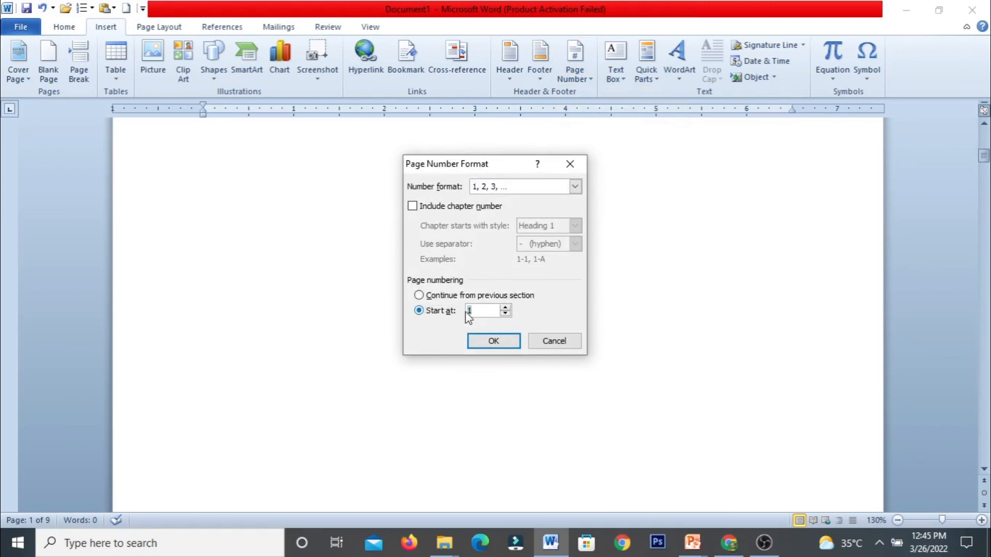
type("33")
left_click(494, 340)
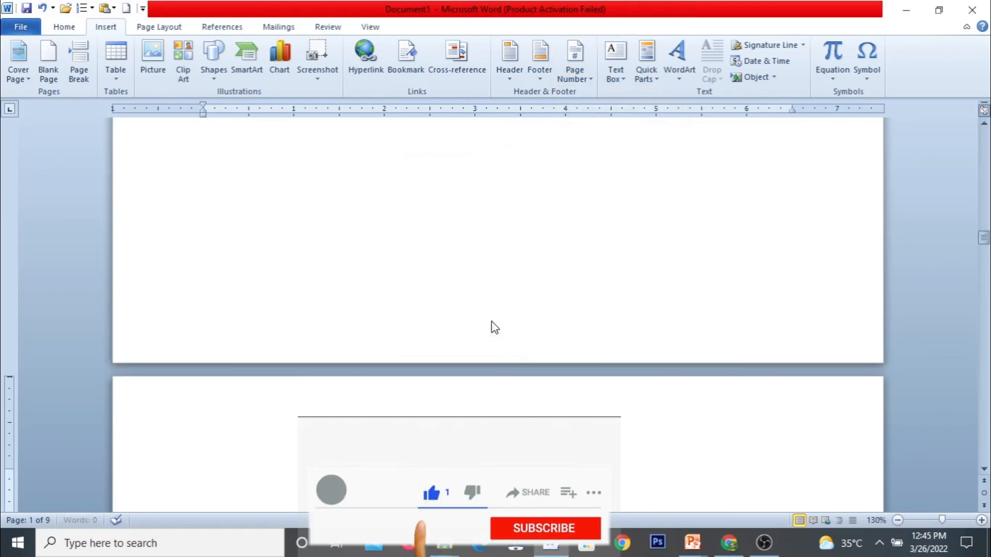
- Insert a Plain Number 1 page number at the top of the page and check it on the first page
left_click(575, 78)
mouse_move(603, 94)
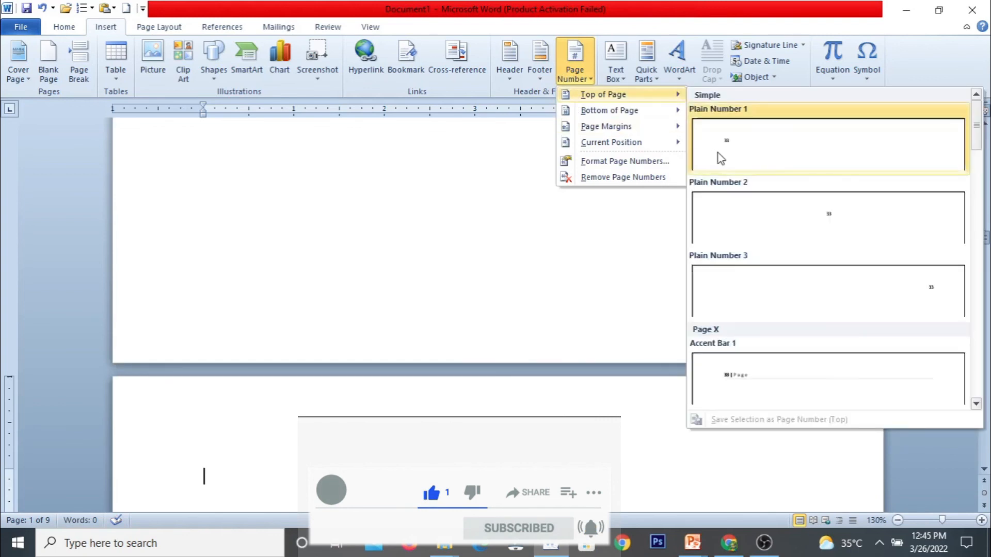
left_click(720, 155)
scroll(864, 215, "up", 8)
left_click_drag(985, 242, 986, 122)
- Add a Brackets 2 page number at the bottom of the page and check it in the footer
left_click(83, 69)
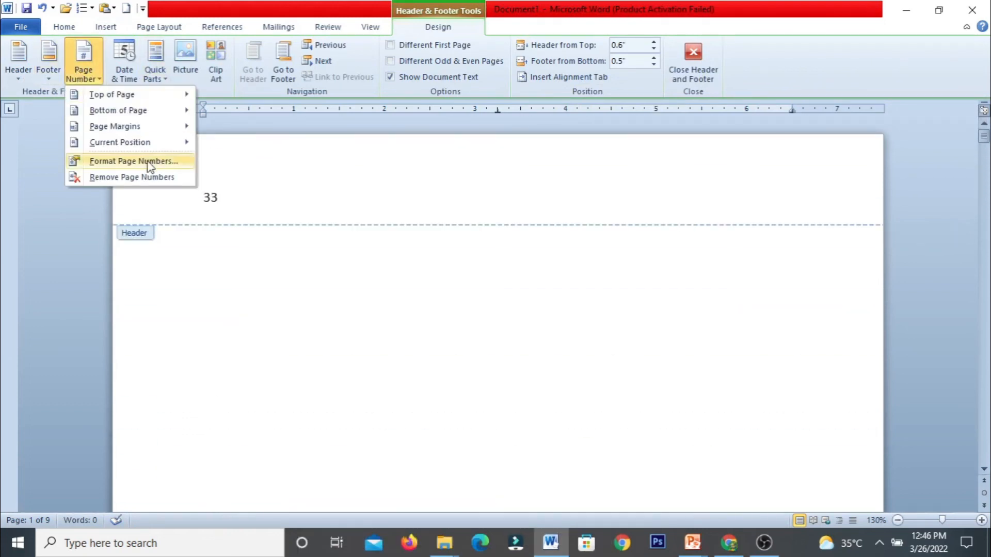
mouse_move(154, 108)
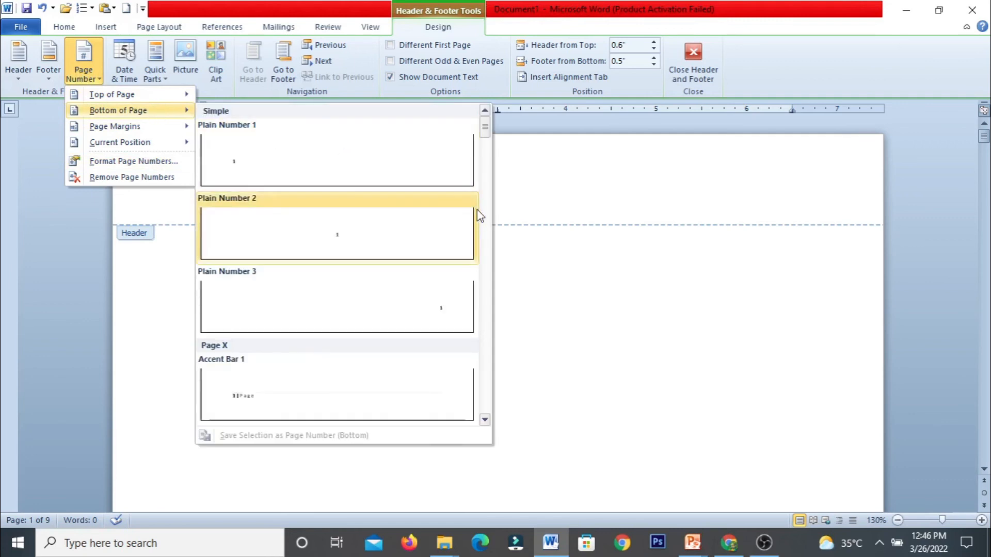
left_click_drag(486, 129, 484, 205)
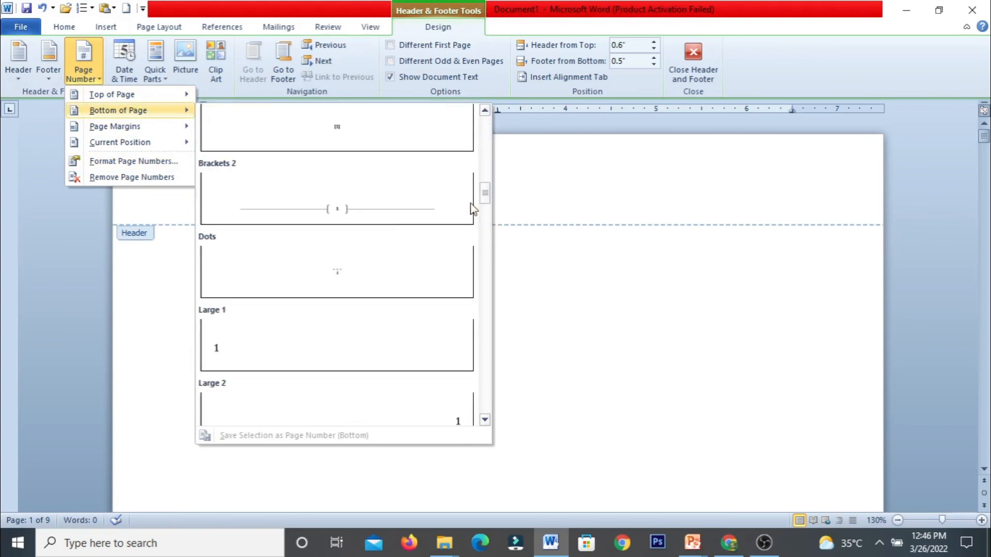
left_click(335, 220)
scroll(504, 412, "down", 1)
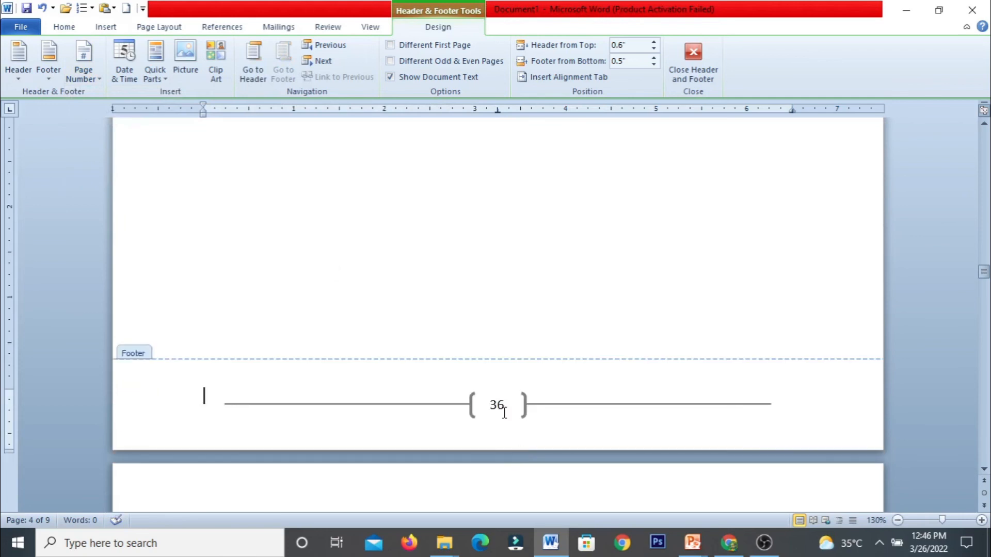
- Close header and footer editing and remove the page numbers from the document
scroll(505, 410, "down", 8)
left_click(685, 66)
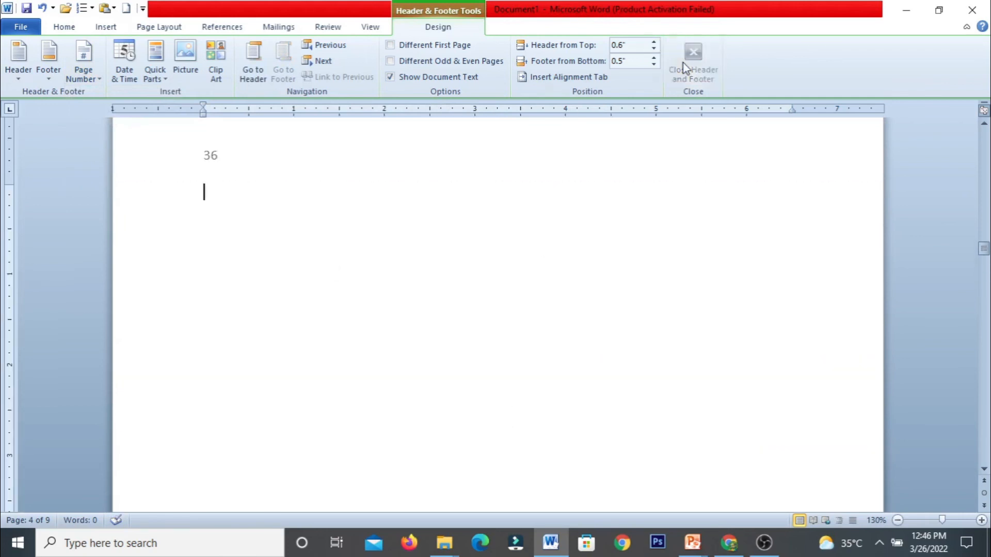
left_click(120, 27)
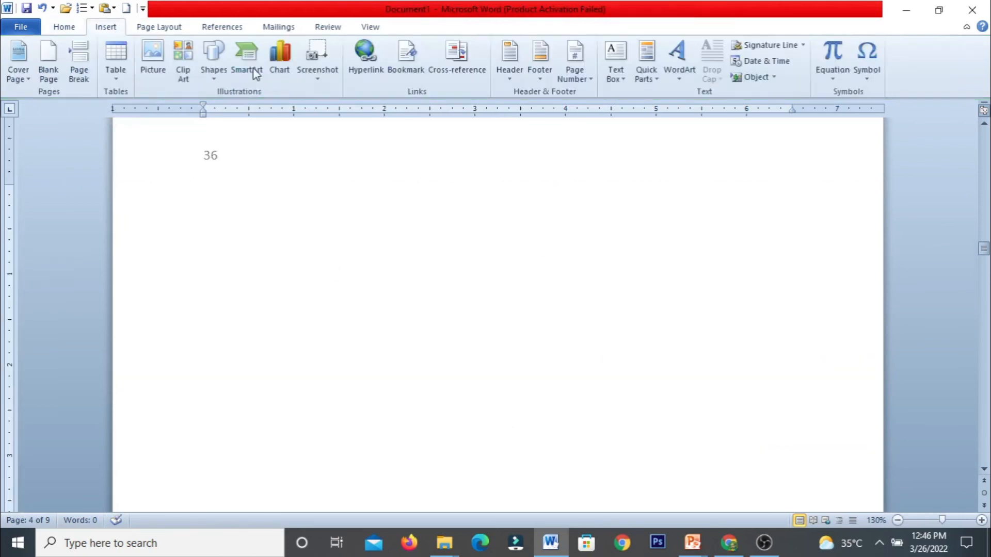
left_click(577, 76)
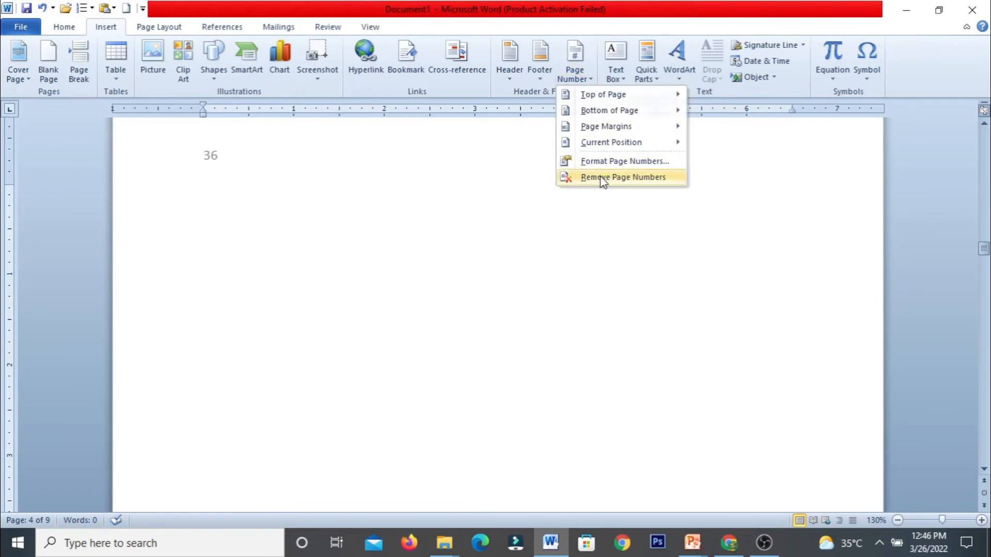
left_click(601, 178)
- Set the page numbering to continue from the previous section, using the 1, 2, 3 number format
left_click(575, 79)
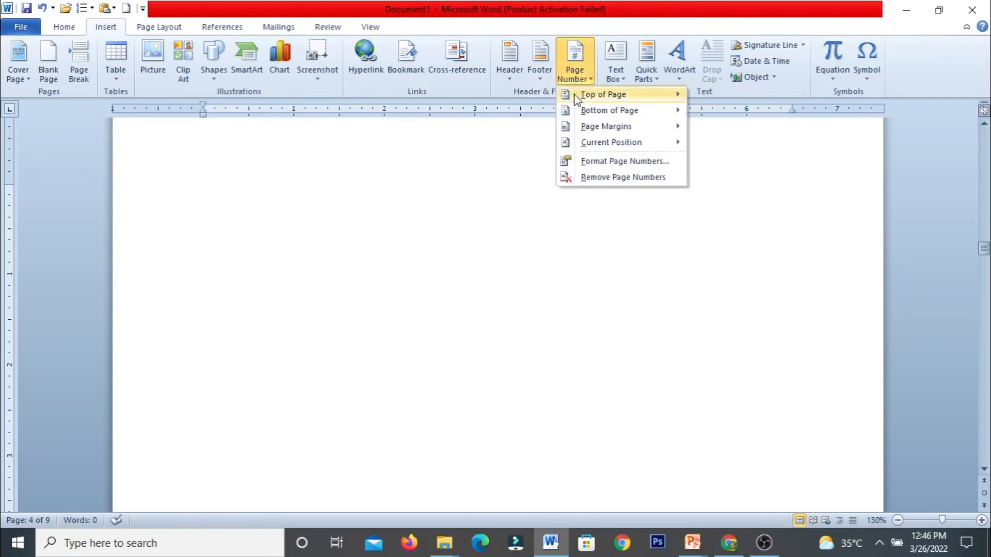
left_click(593, 162)
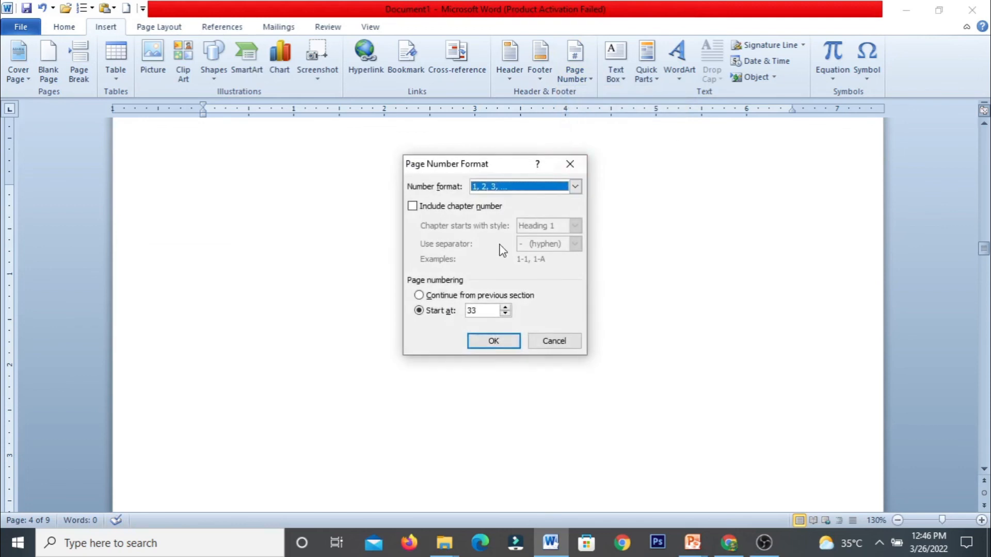
left_click(439, 297)
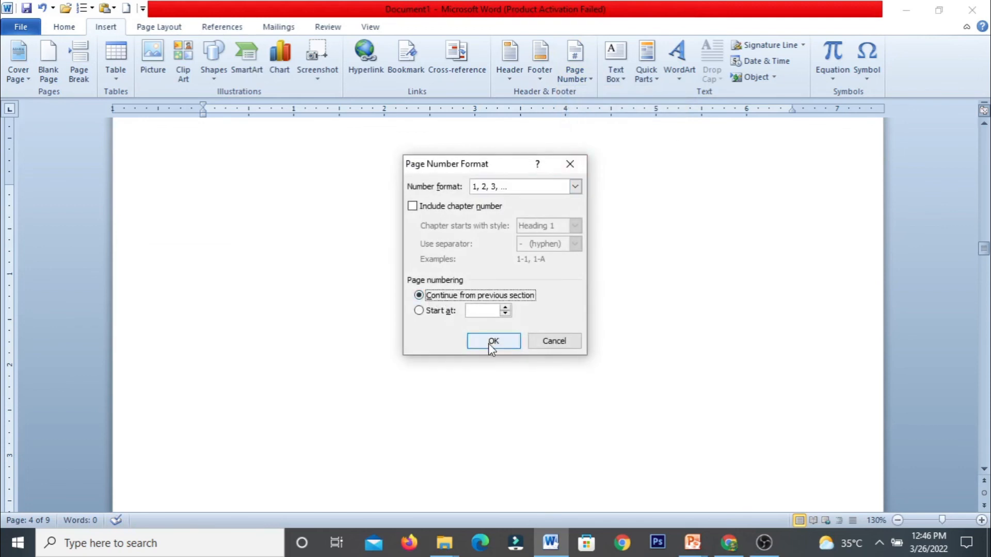
left_click(488, 341)
- Insert the left-aligned Large Italics page number at the top of the page, close header editing and check it across the pages
left_click(590, 84)
mouse_move(593, 96)
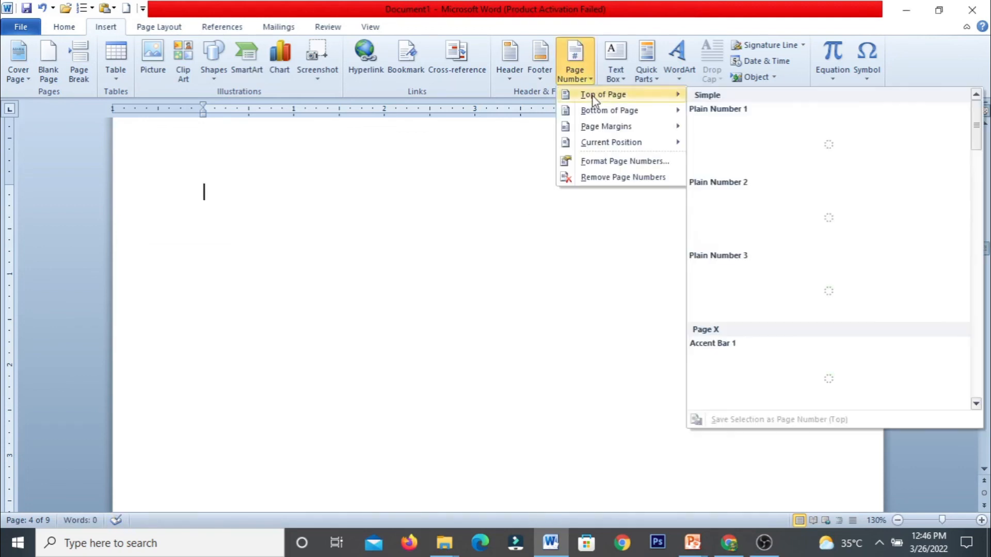
scroll(812, 233, "down", 10)
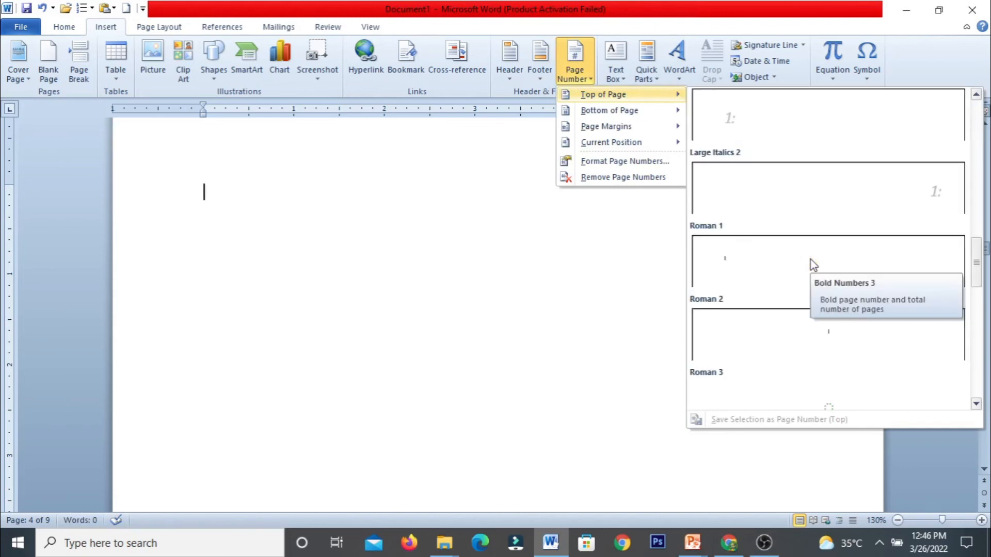
left_click(806, 206)
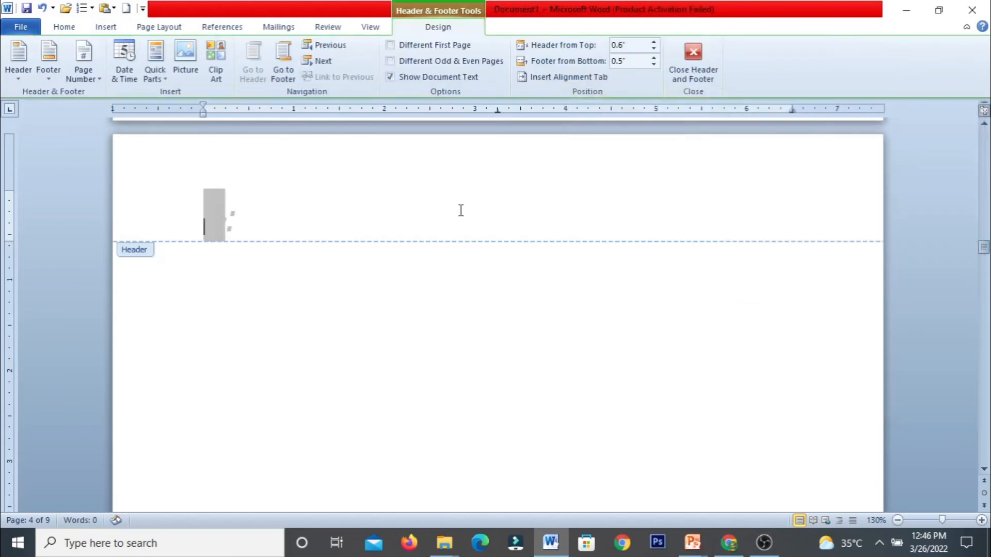
scroll(460, 209, "down", 10)
scroll(389, 185, "up", 14)
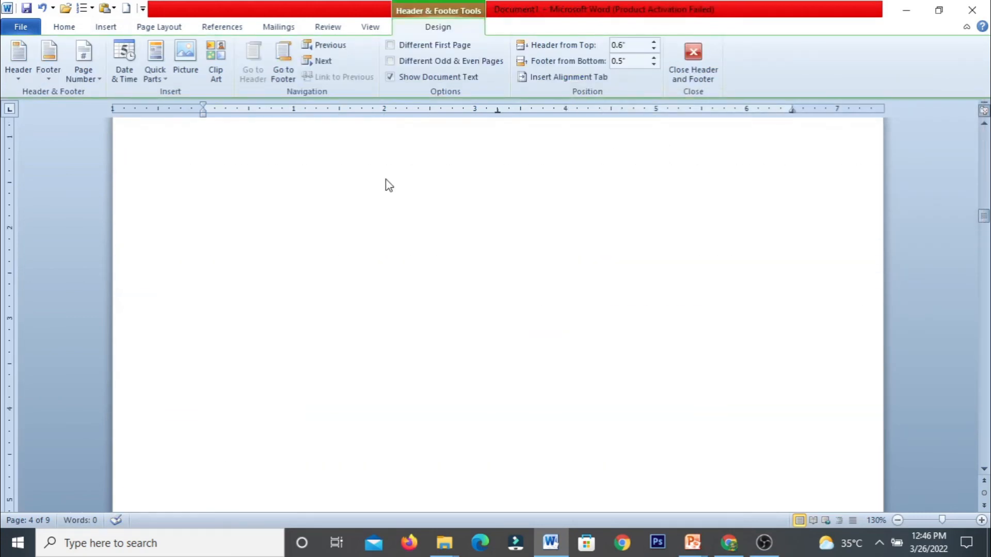
left_click(708, 72)
scroll(629, 121, "down", 9)
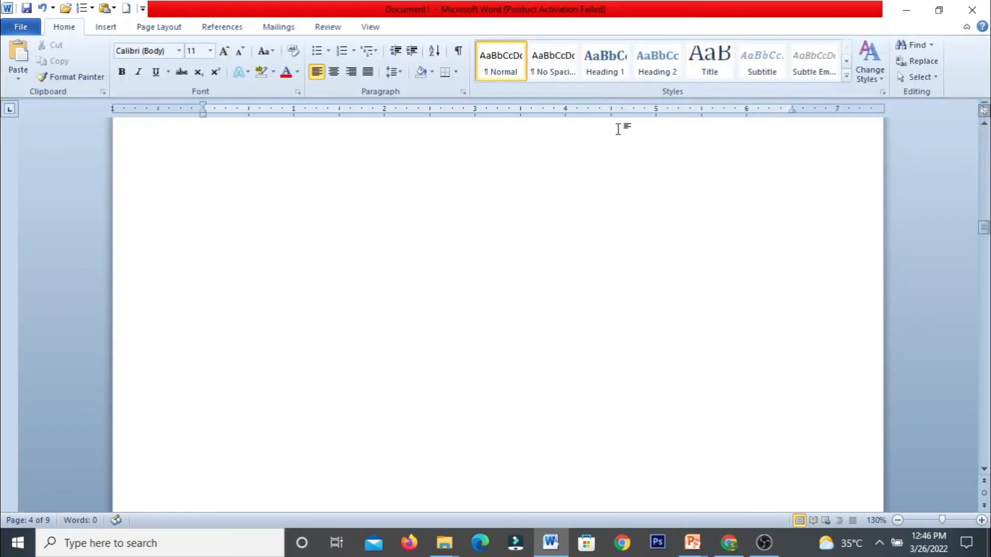
scroll(172, 184, "up", 8)
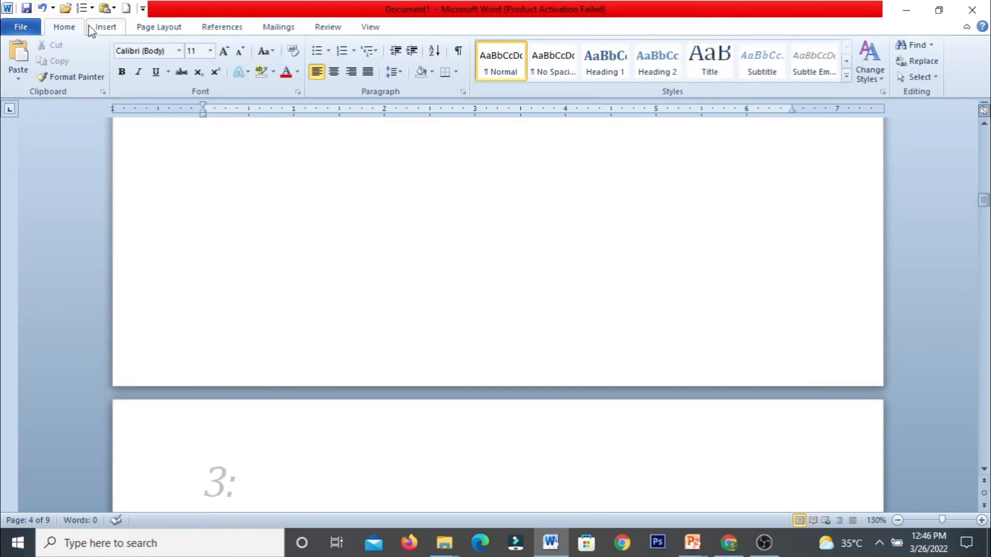
left_click(106, 27)
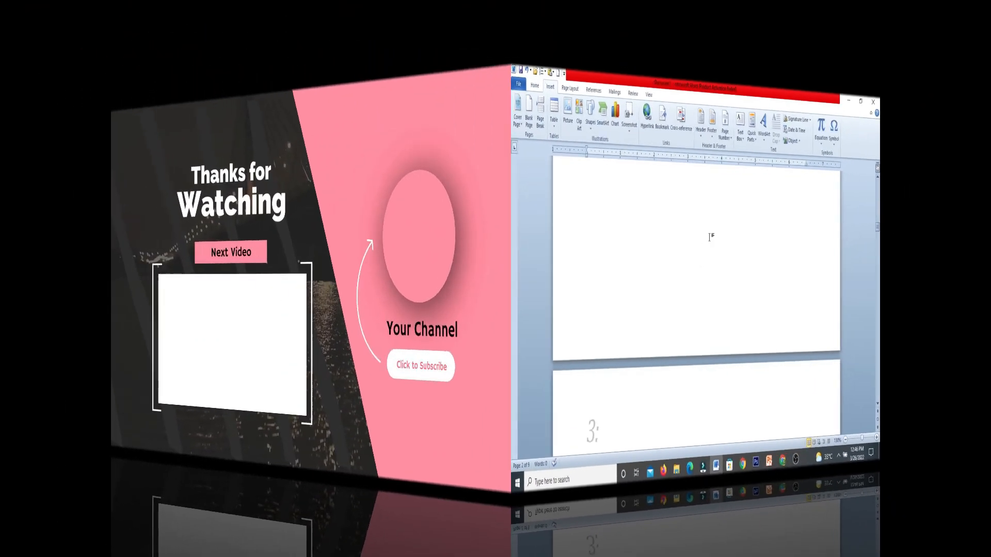